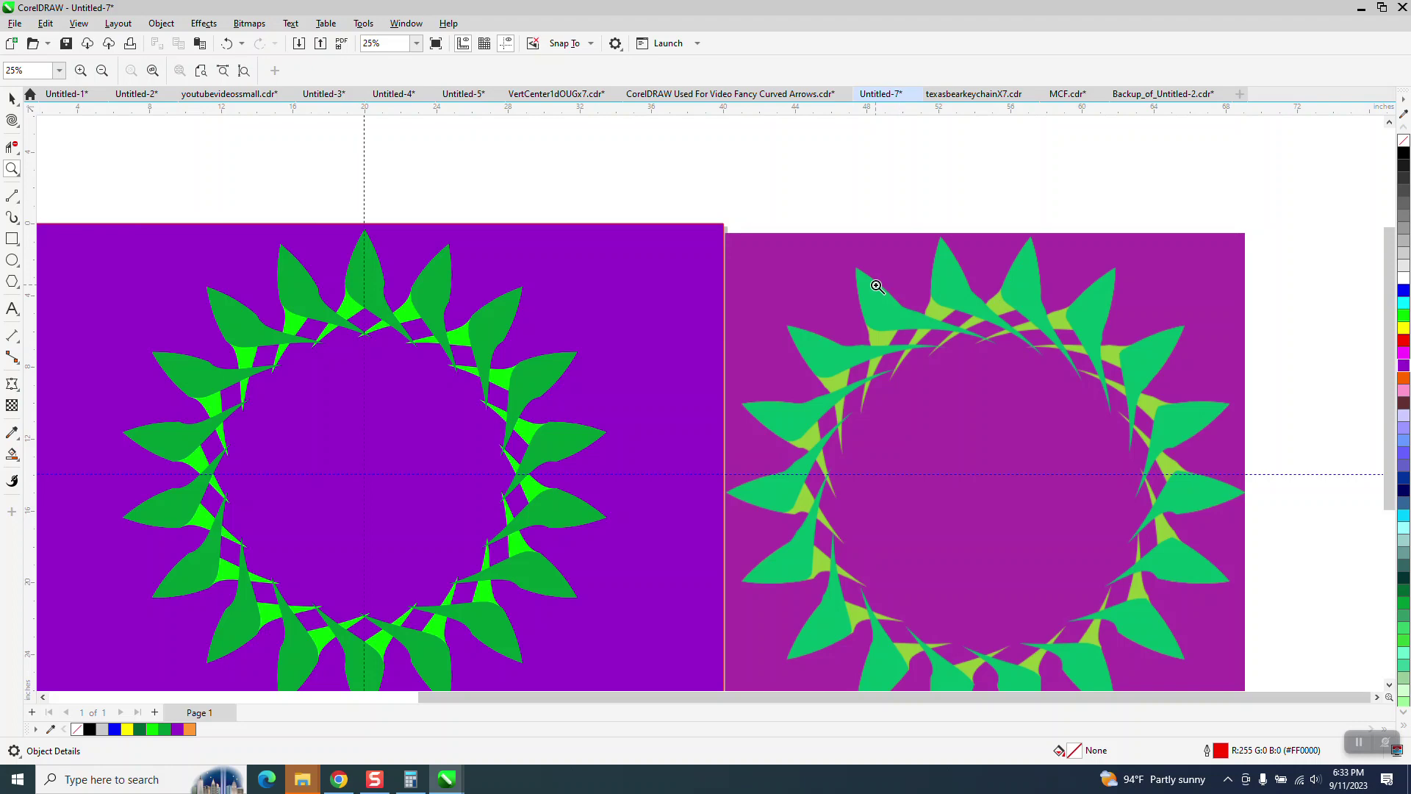
- Move the reference picture off the page into the empty area above and to its right
scroll(878, 290, "down", 1)
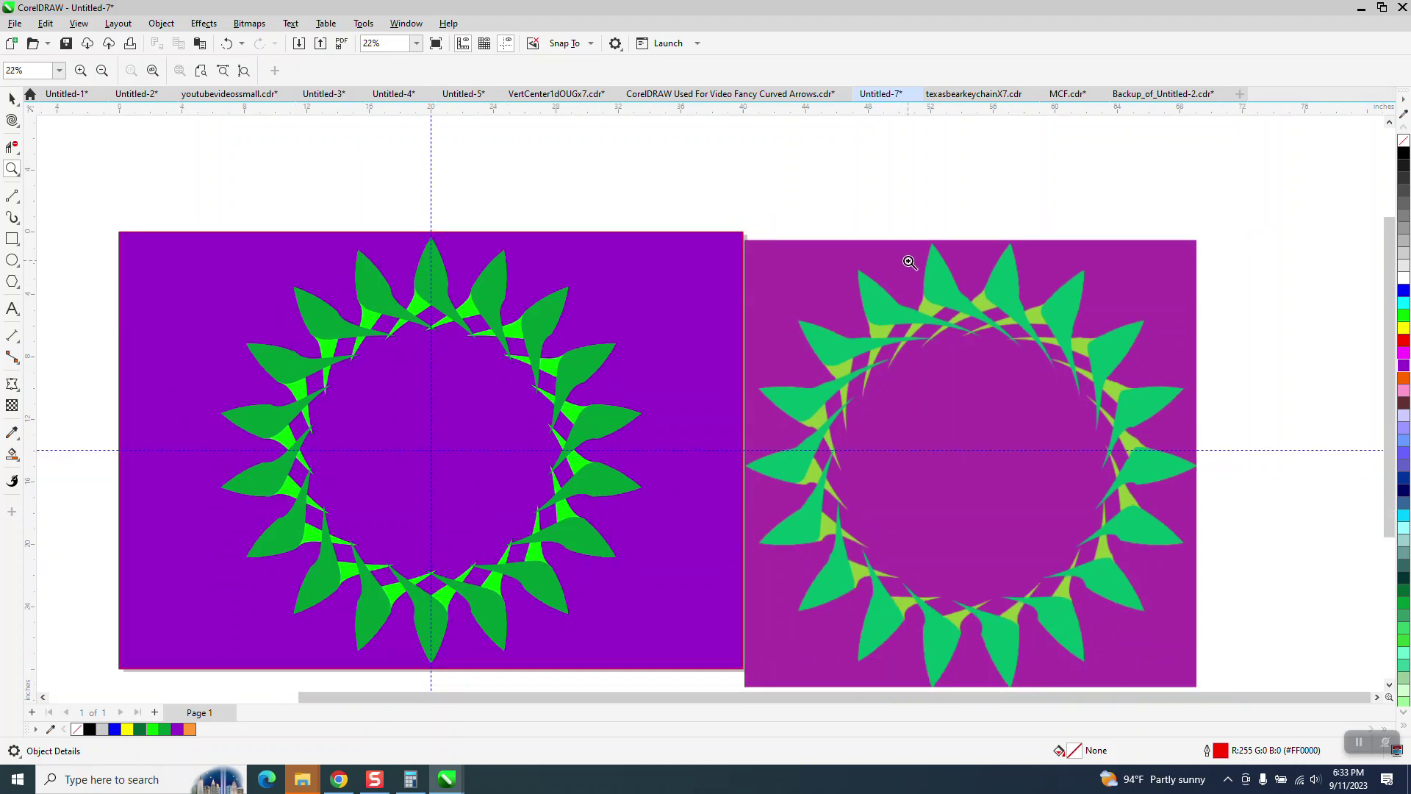
scroll(909, 263, "down", 4)
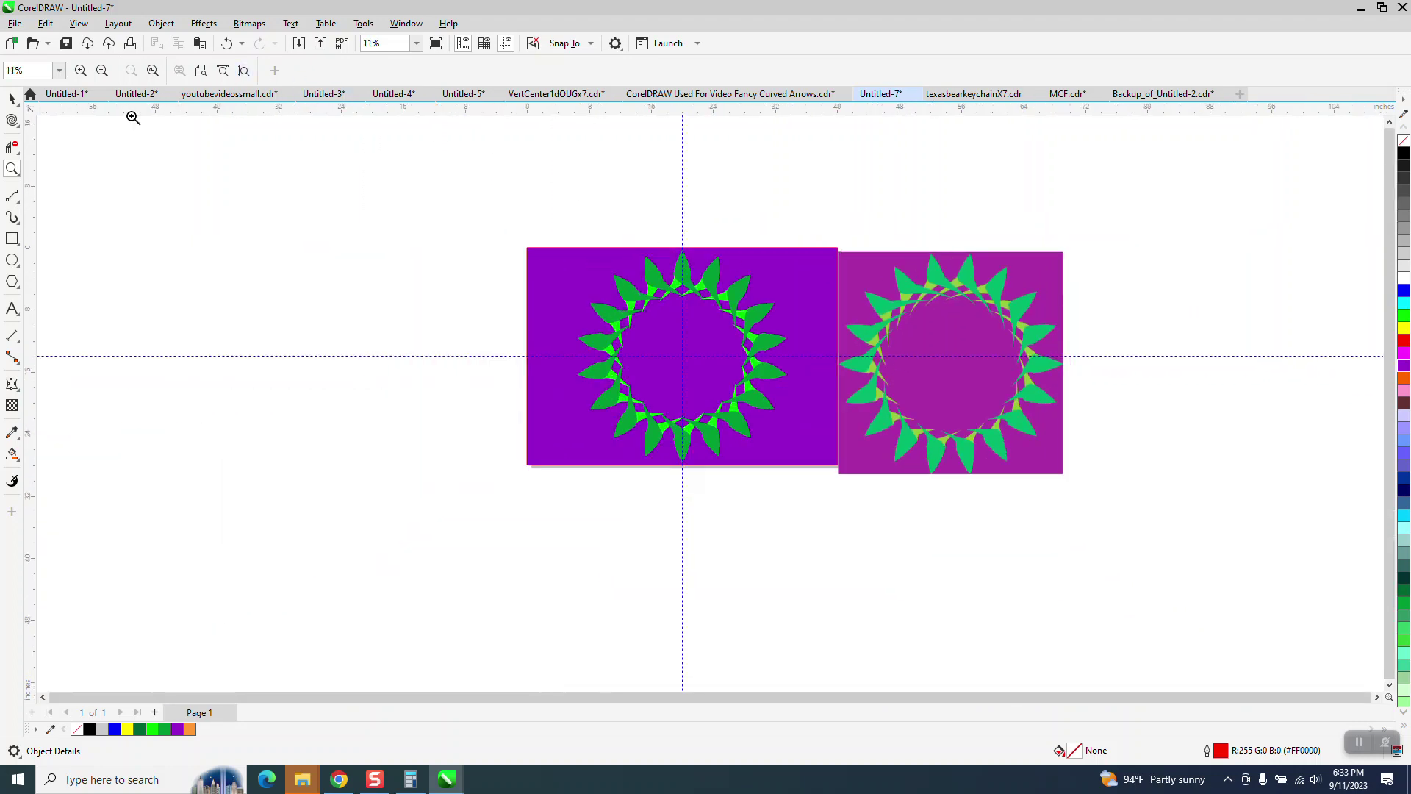
left_click(11, 97)
left_click_drag(967, 329, 1156, 216)
left_click_drag(514, 217, 971, 504)
left_click_drag(682, 349, 1242, 520)
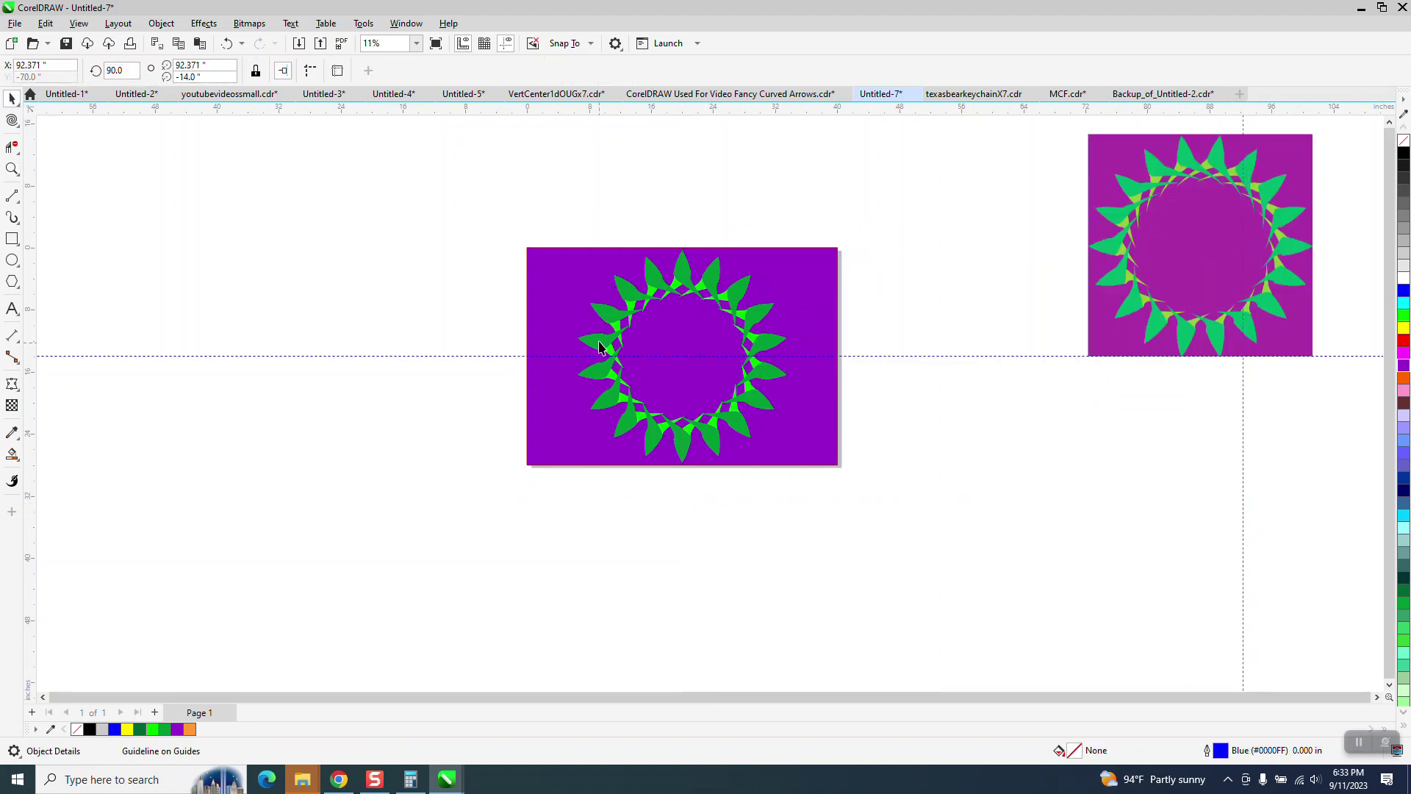
left_click(226, 43)
- Move the purple background with its green leaf ring off the page, directly below the reference picture
left_click_drag(469, 174, 1060, 548)
left_click_drag(758, 390, 1274, 529)
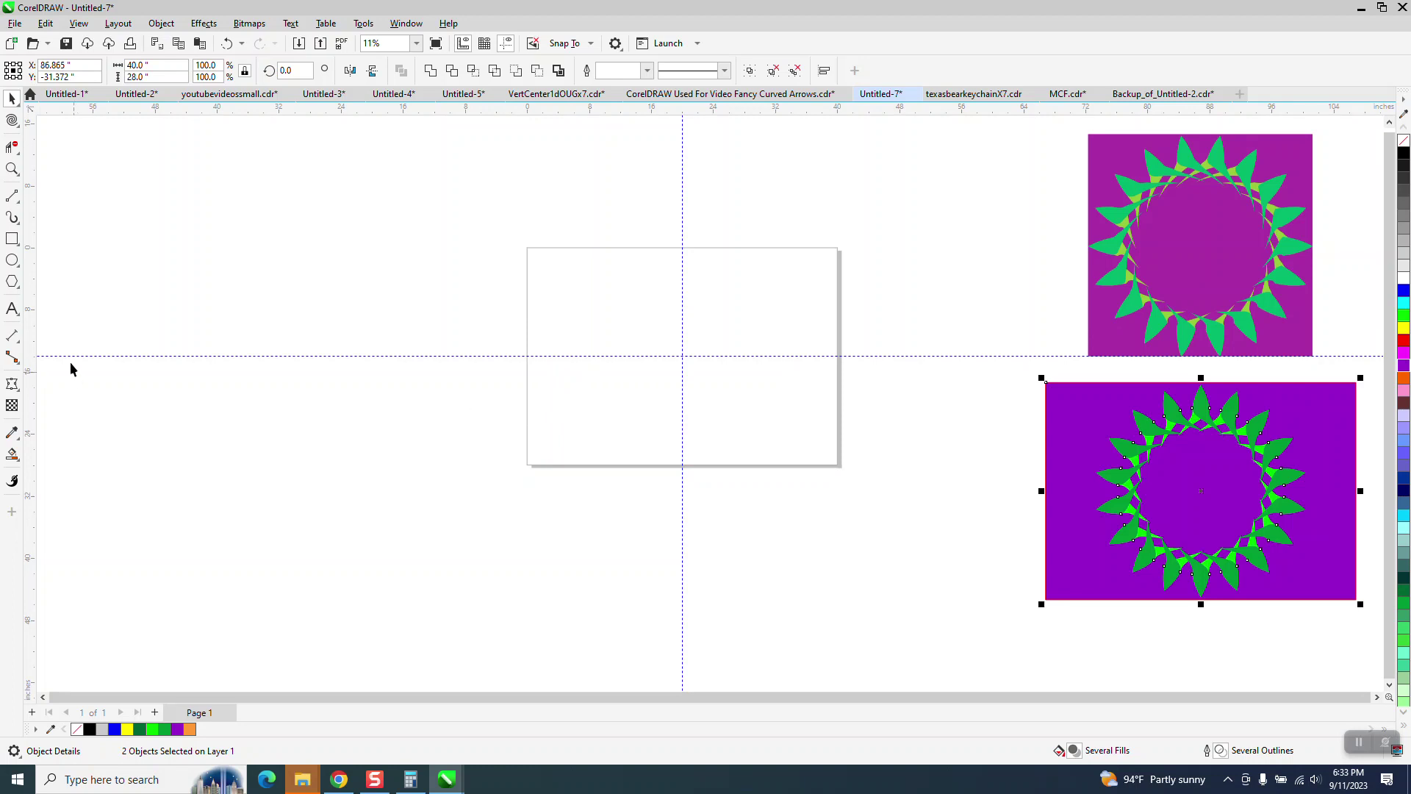
- Draw a narrow upright four-sided polygon about 2.71 in wide and 8.91 in high and centre it on the page
left_click(12, 169)
left_click_drag(1190, 381, 1235, 447)
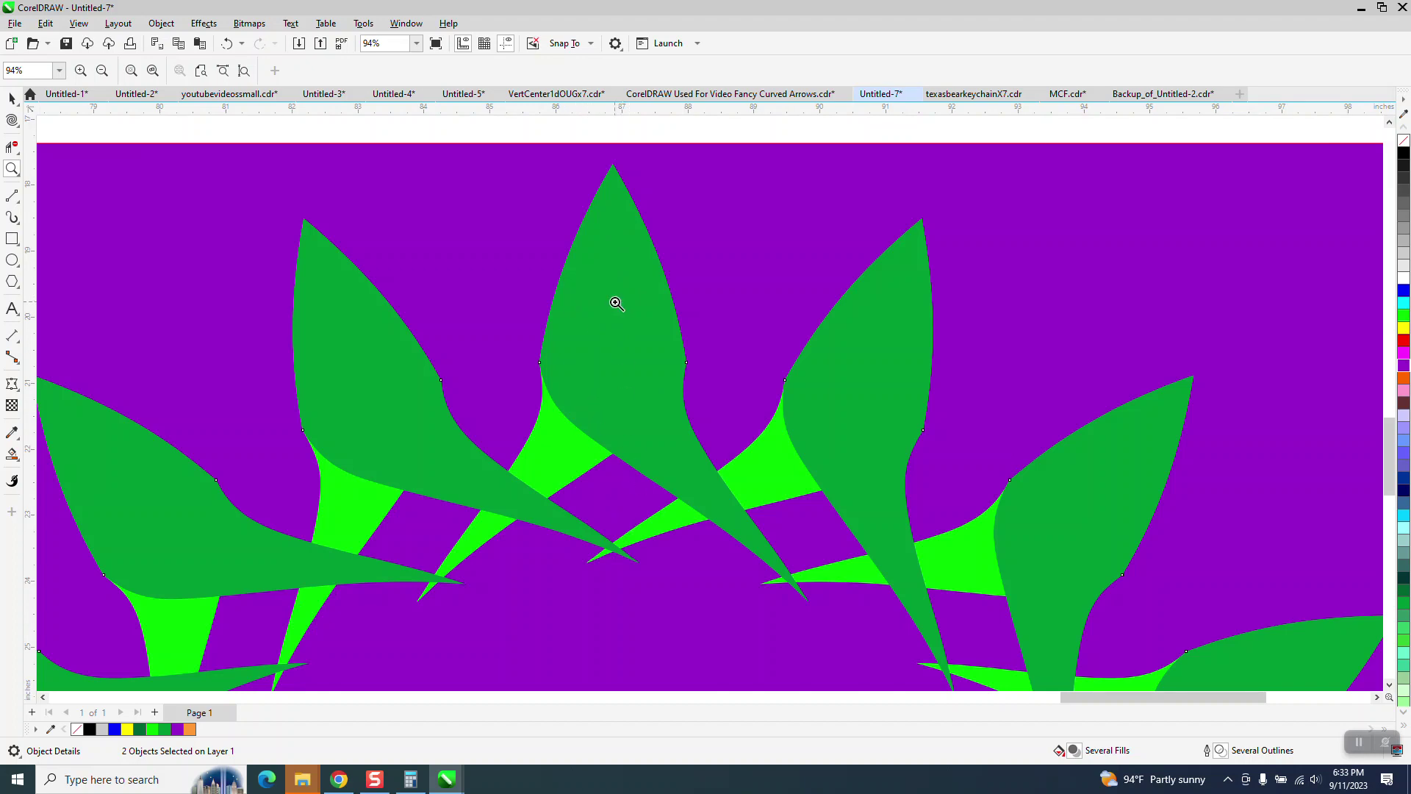
scroll(616, 303, "down", 1)
scroll(803, 355, "down", 1)
scroll(235, 363, "down", 1)
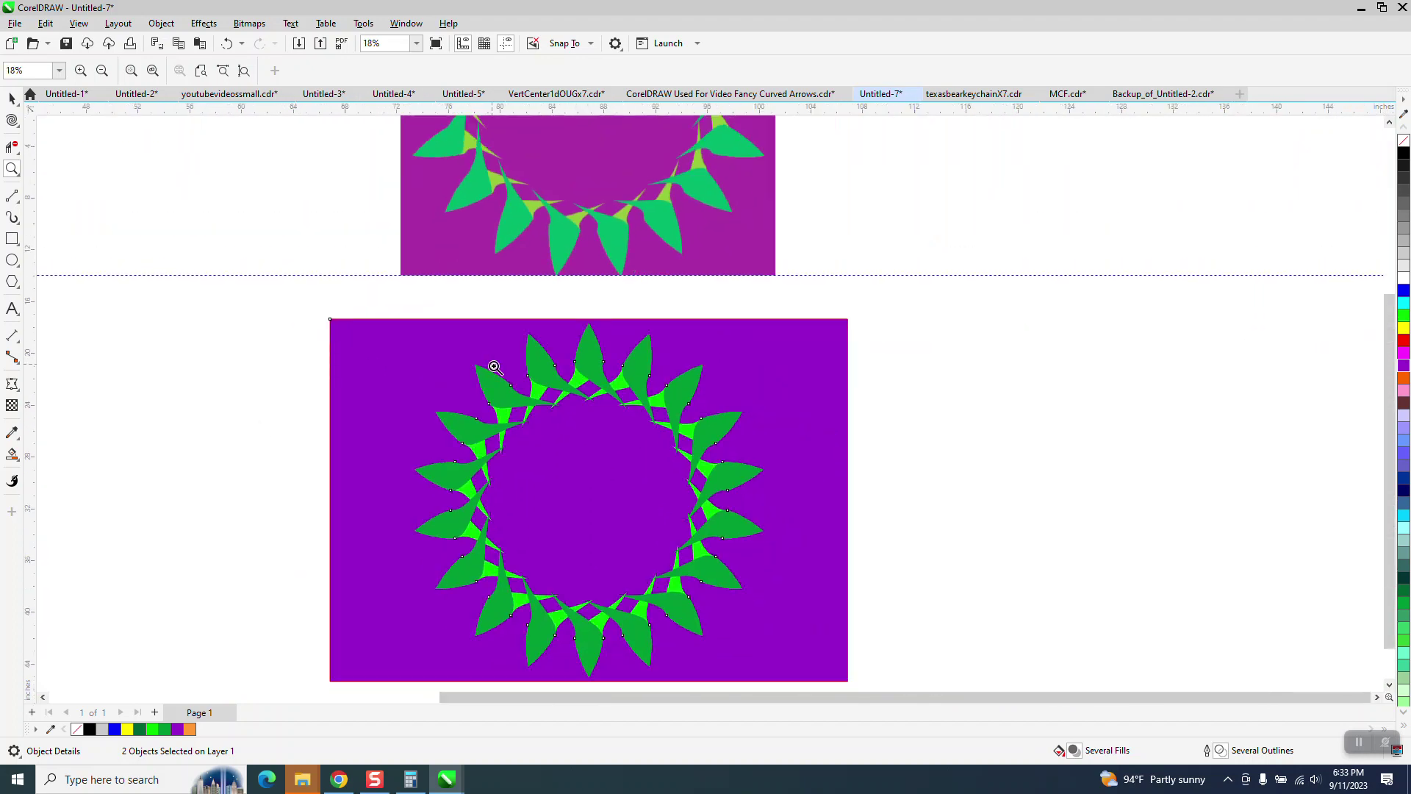
scroll(499, 367, "down", 2)
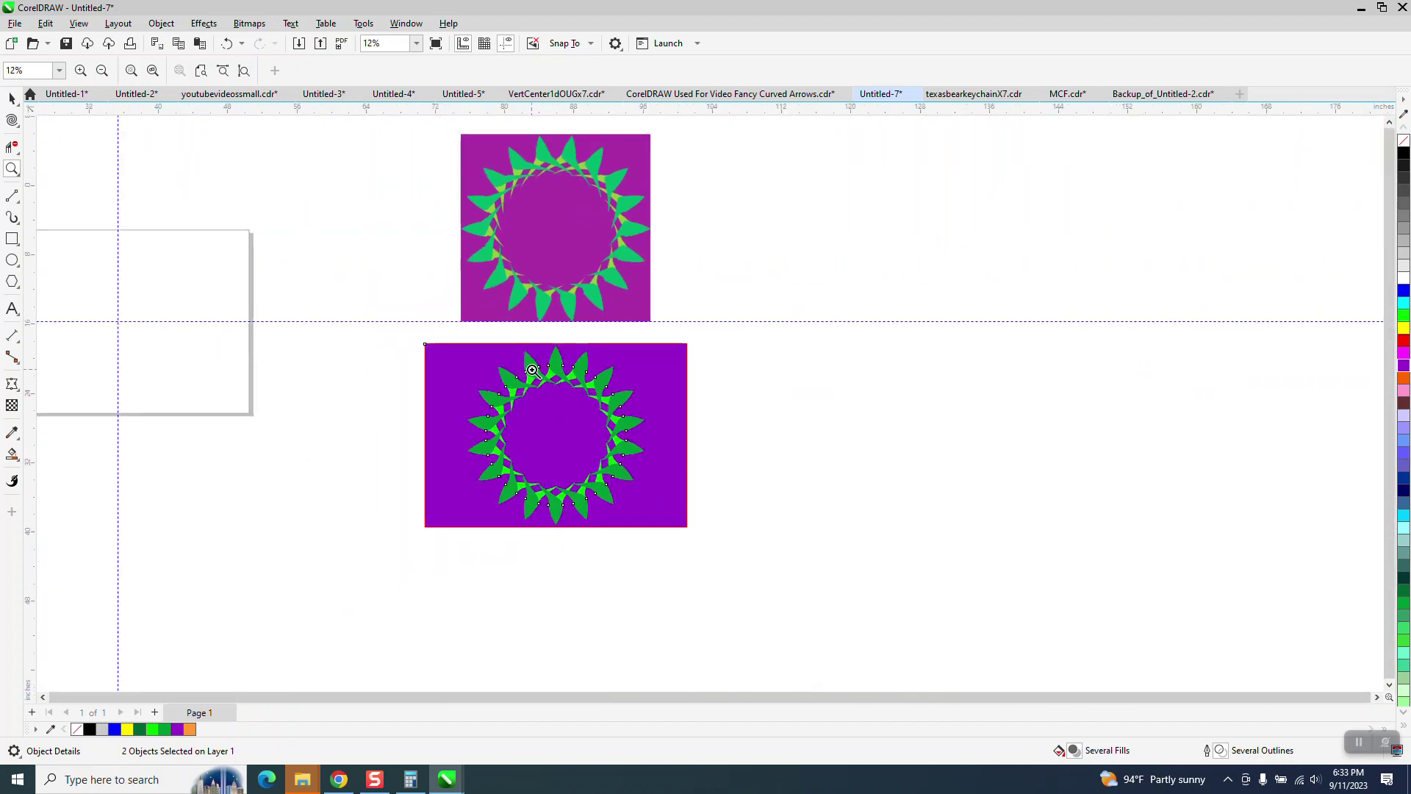
left_click(17, 288)
left_click(64, 284)
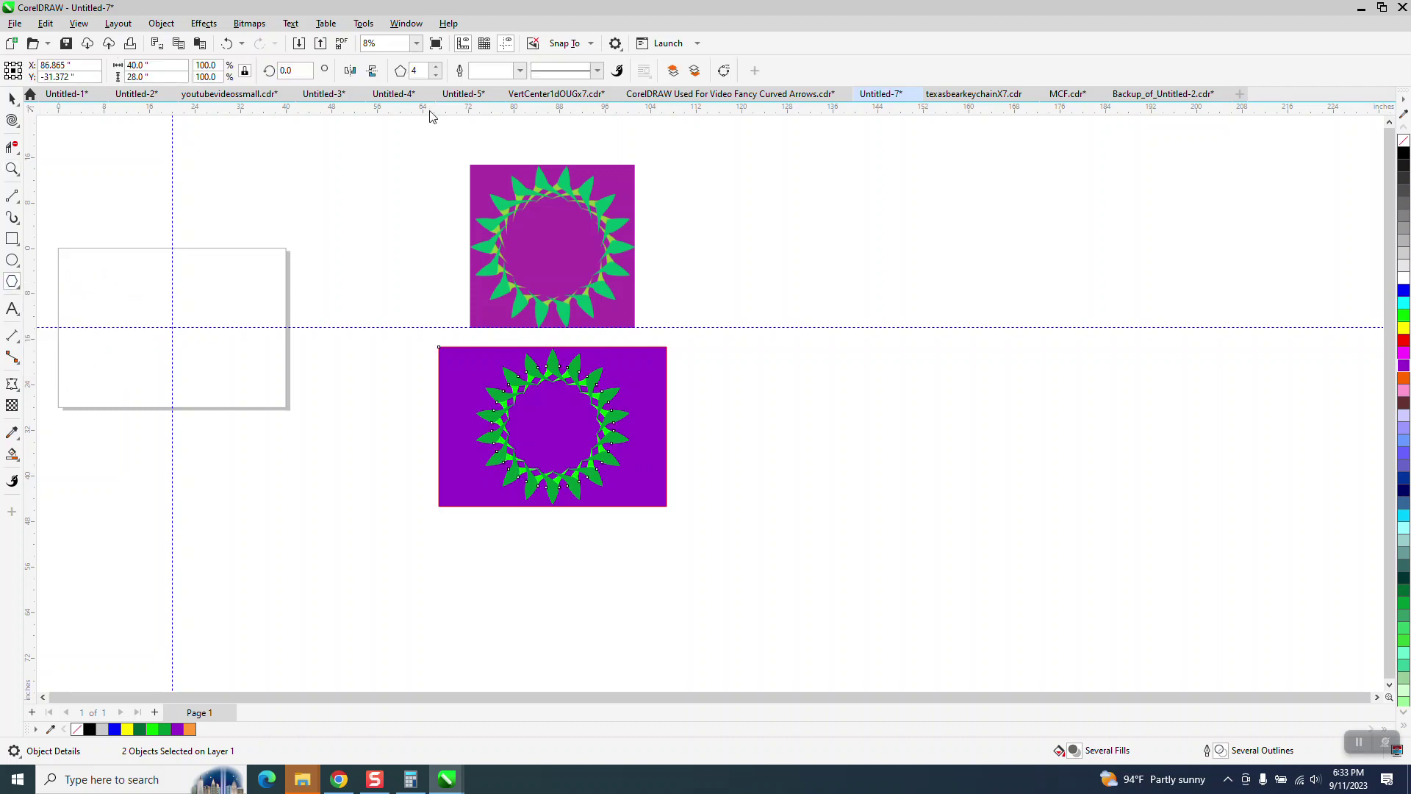
left_click_drag(402, 219, 385, 270)
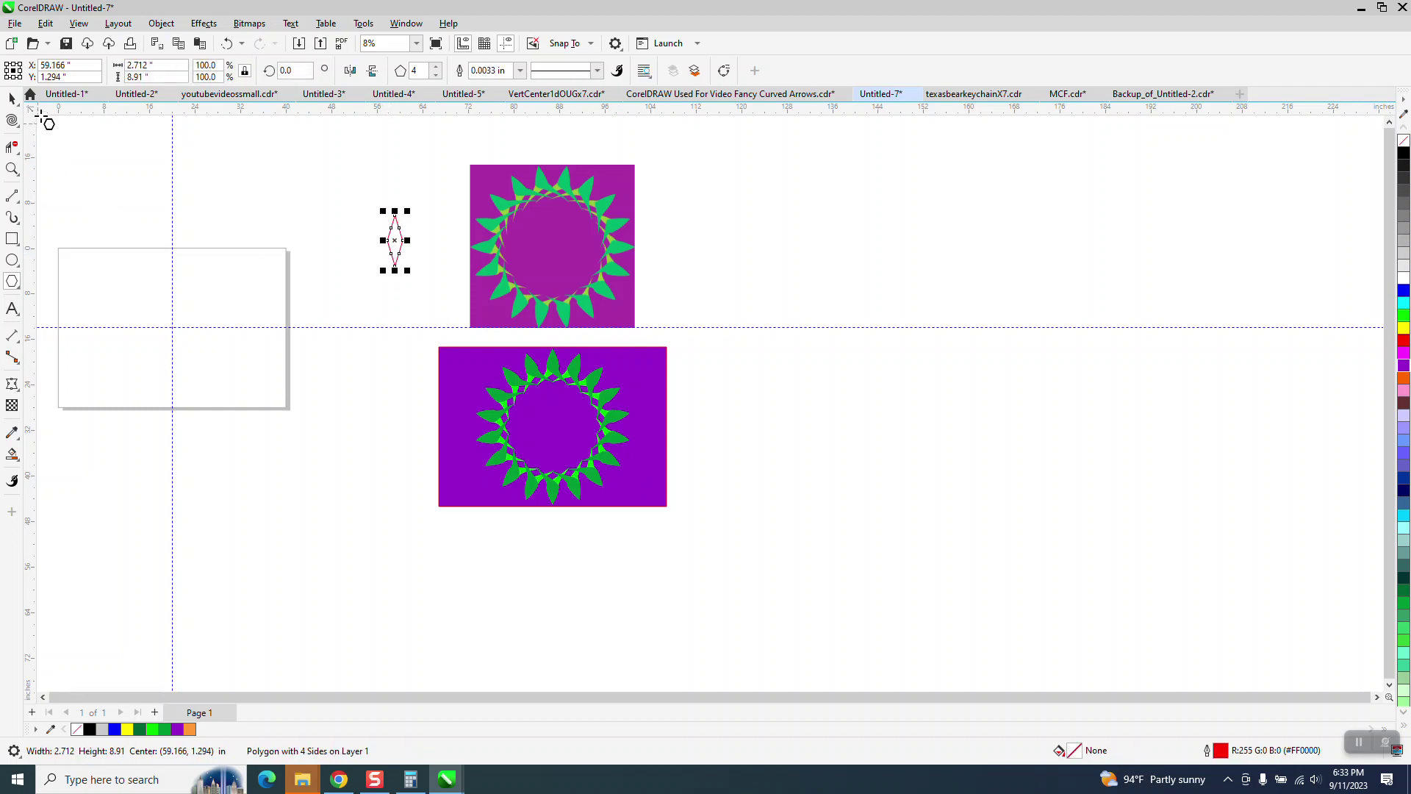
key("p")
- Convert the four-sided polygon to curves
left_click(12, 168)
left_click_drag(113, 291, 313, 379)
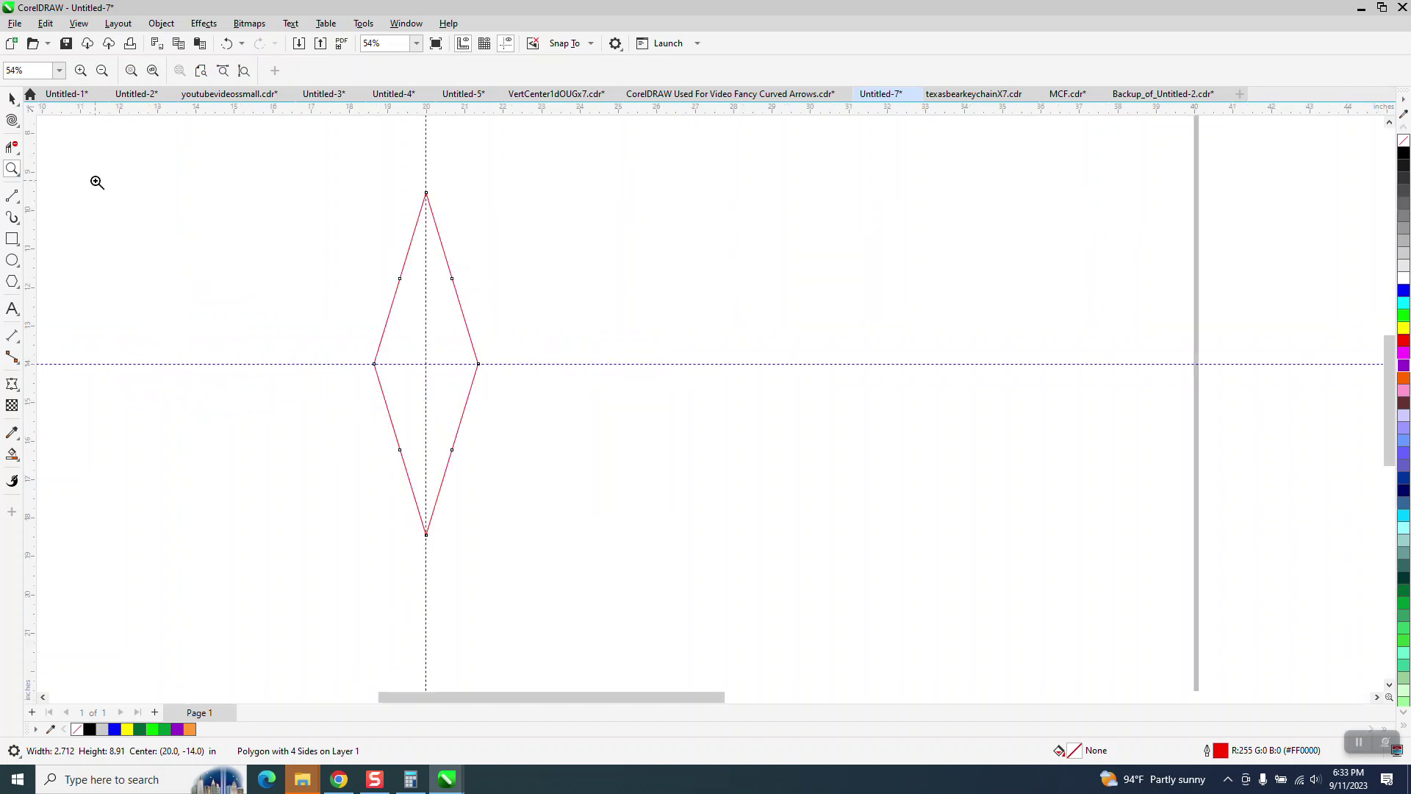
left_click(13, 100)
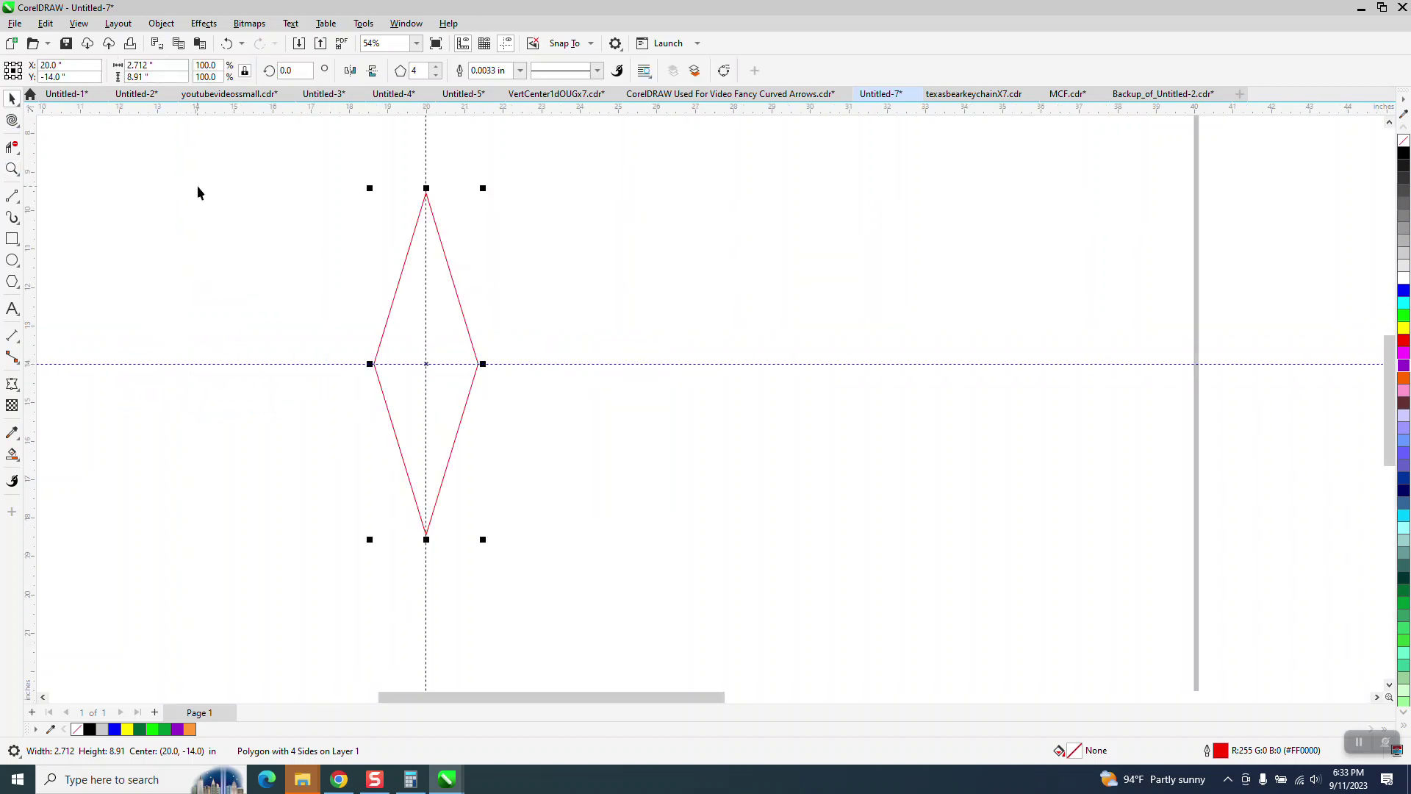
left_click(159, 24)
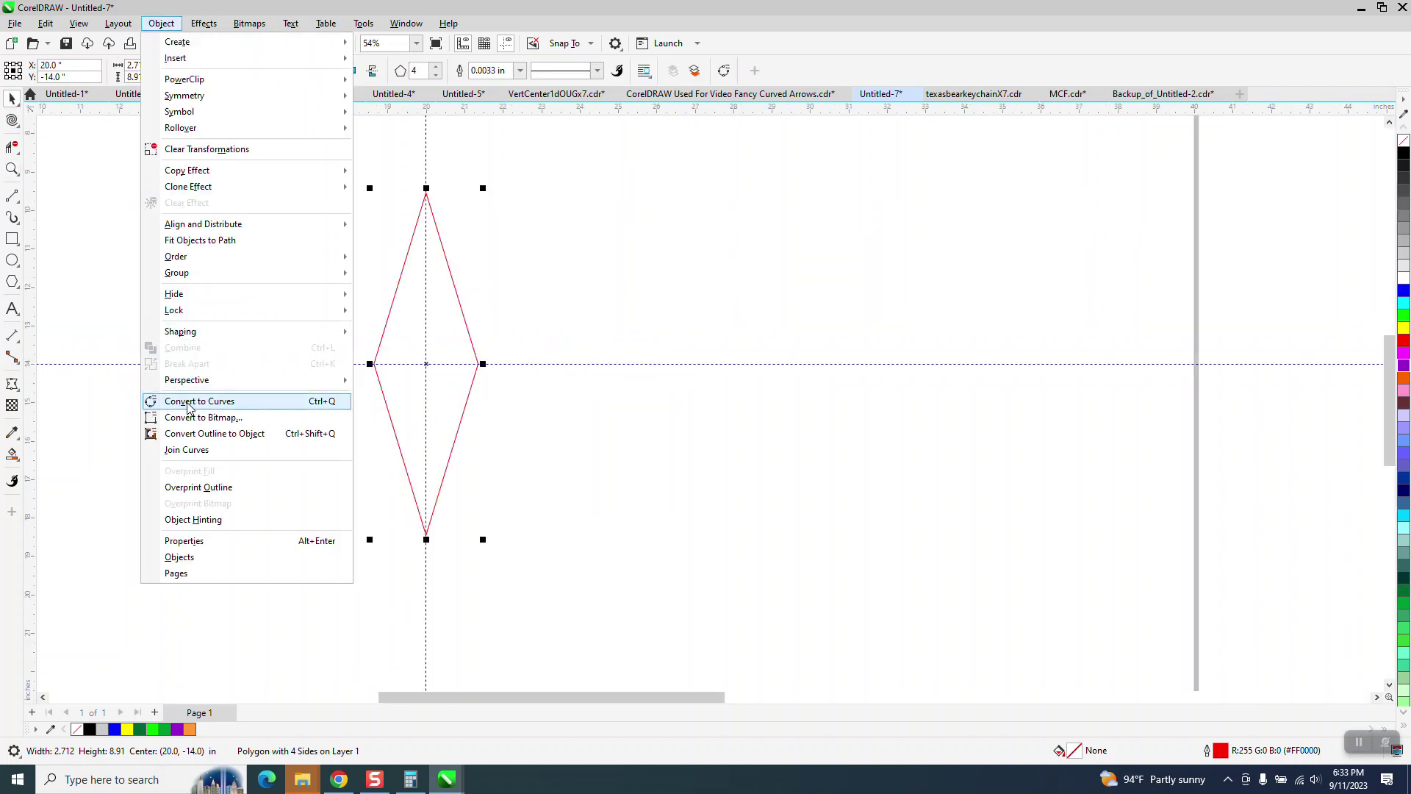
left_click(189, 403)
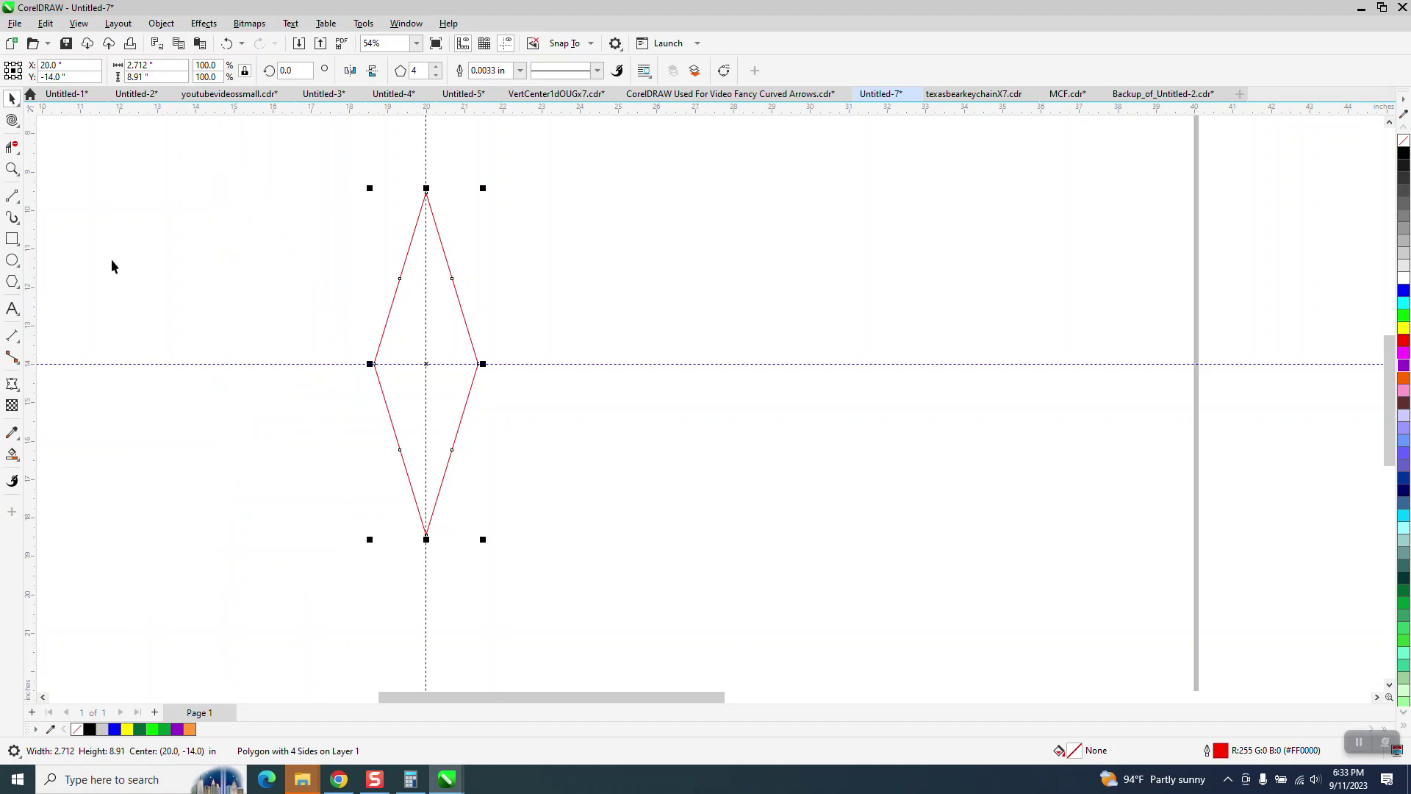
- Delete the extra nodes at the middle of the diamond's four edges, keeping only its corner nodes
left_click(22, 130)
left_click(49, 116)
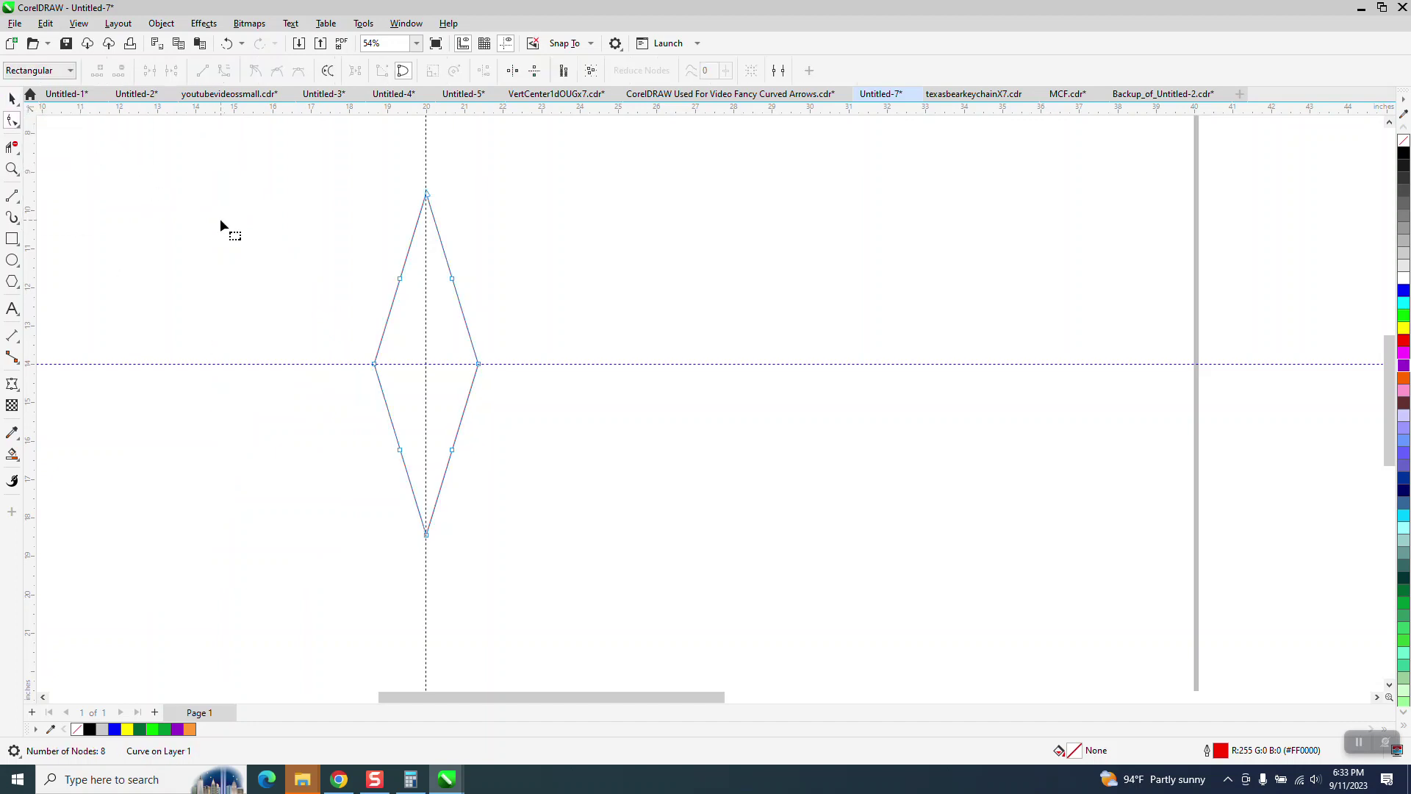
left_click_drag(549, 311, 551, 312)
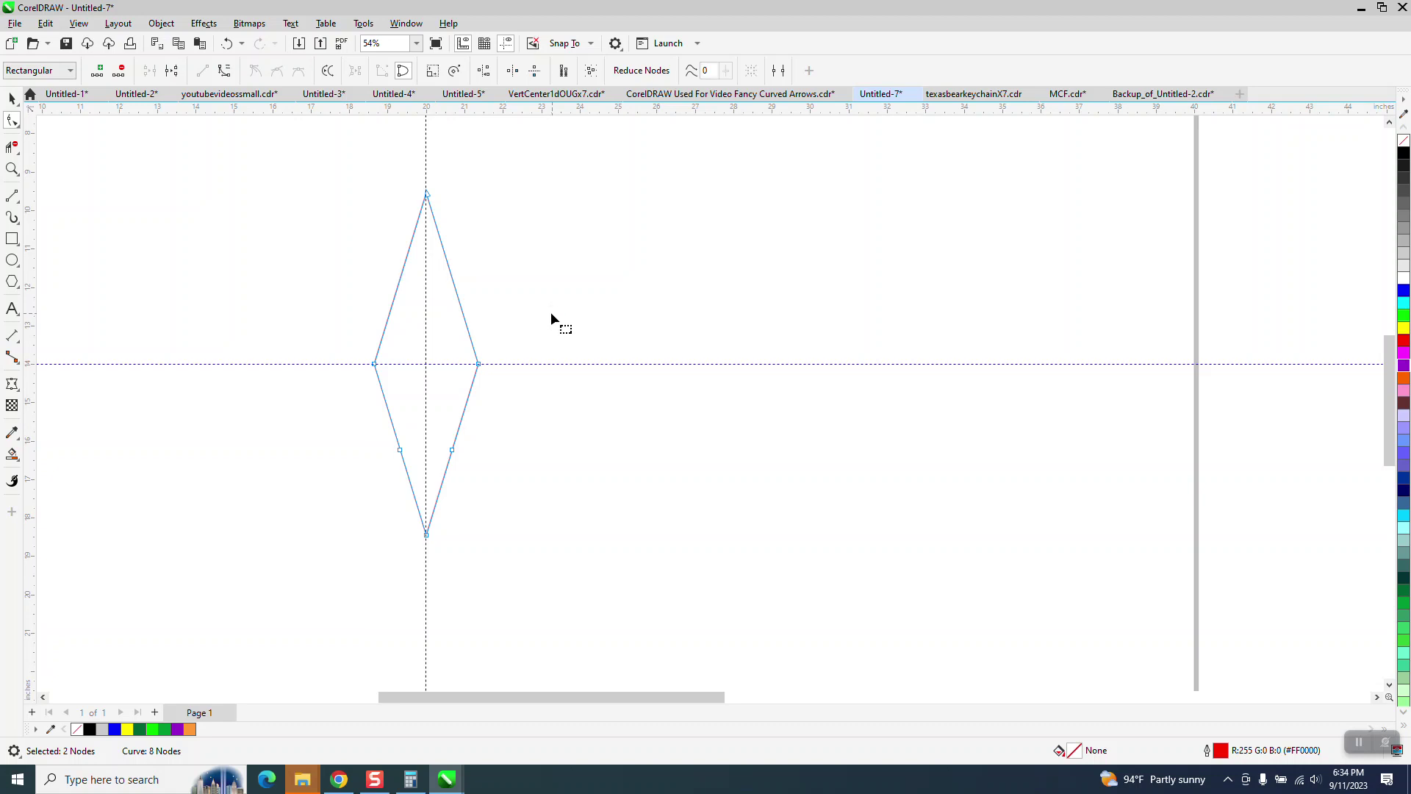
key("Delete")
left_click_drag(509, 504, 510, 506)
- Change the diamond's segments to curves and bow both left-hand edges outward with the node handles
right_click(479, 367)
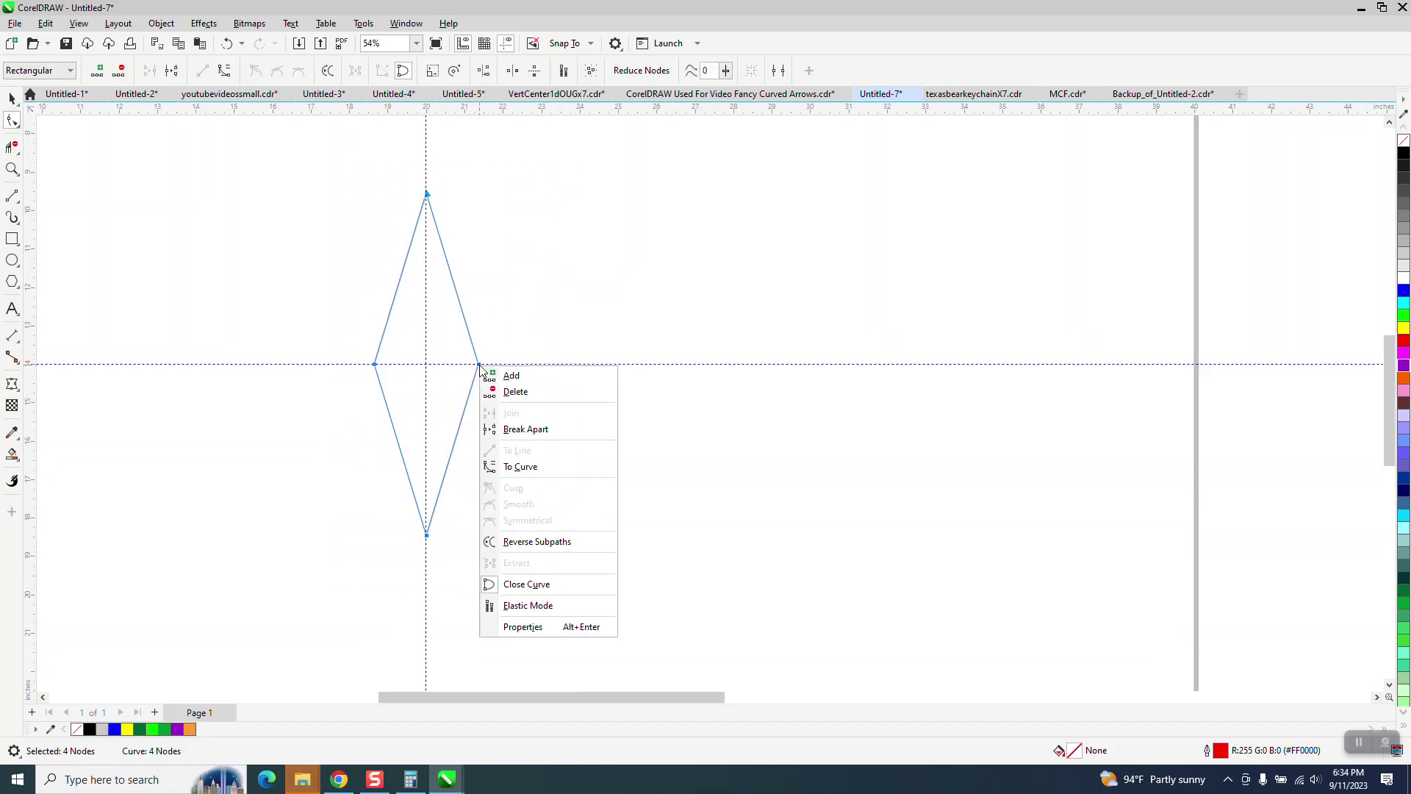
left_click(541, 468)
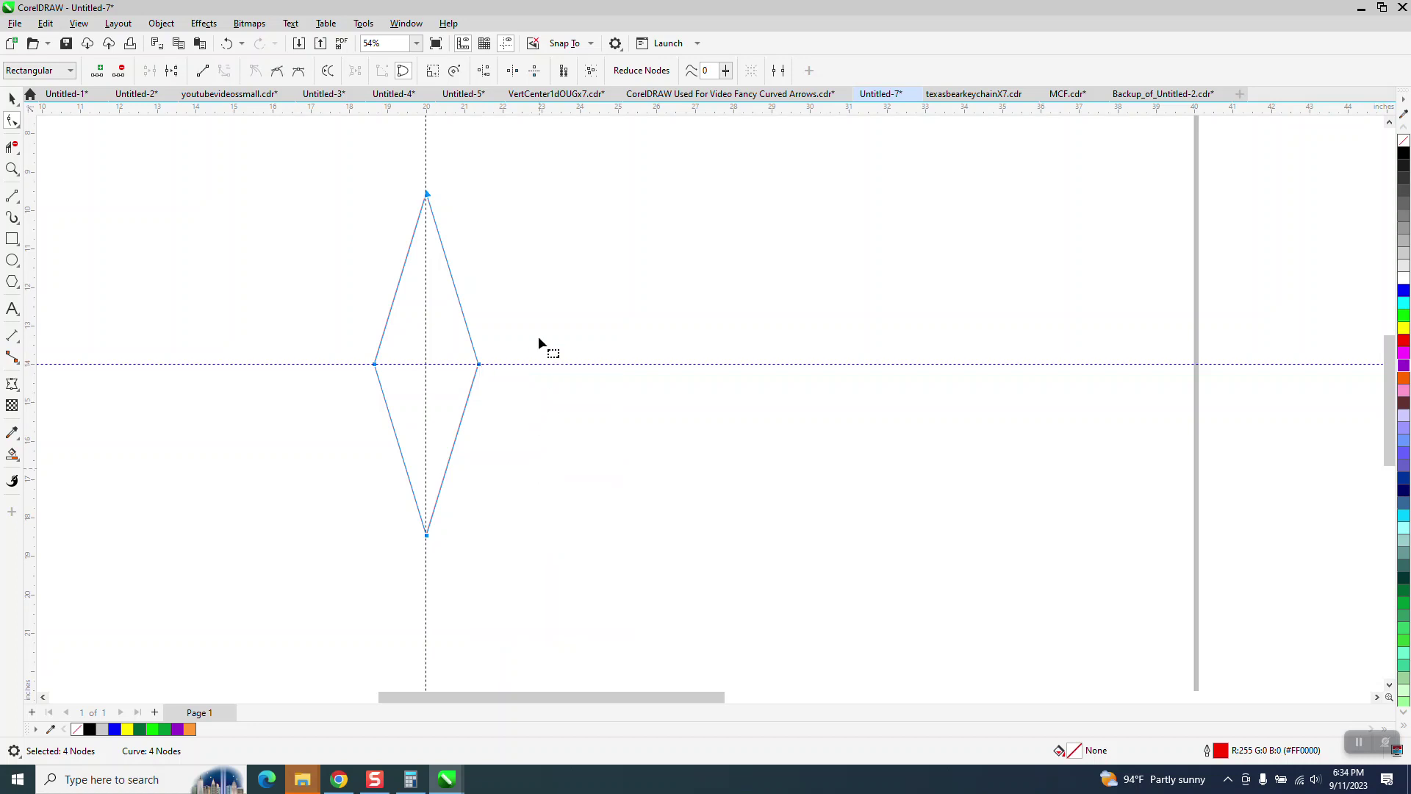
left_click(427, 195)
left_click_drag(407, 250, 396, 254)
left_click_drag(388, 307, 382, 306)
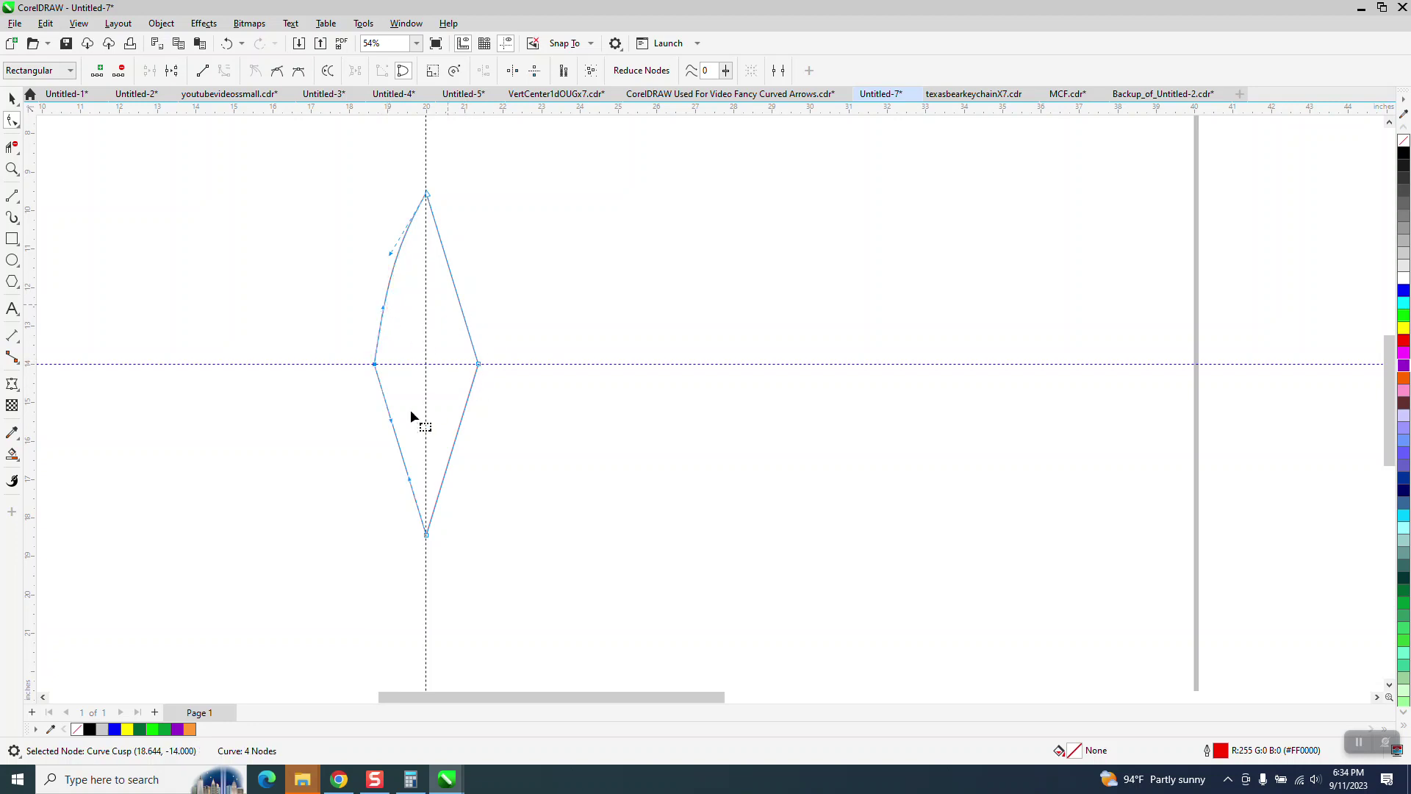
left_click_drag(388, 424, 380, 422)
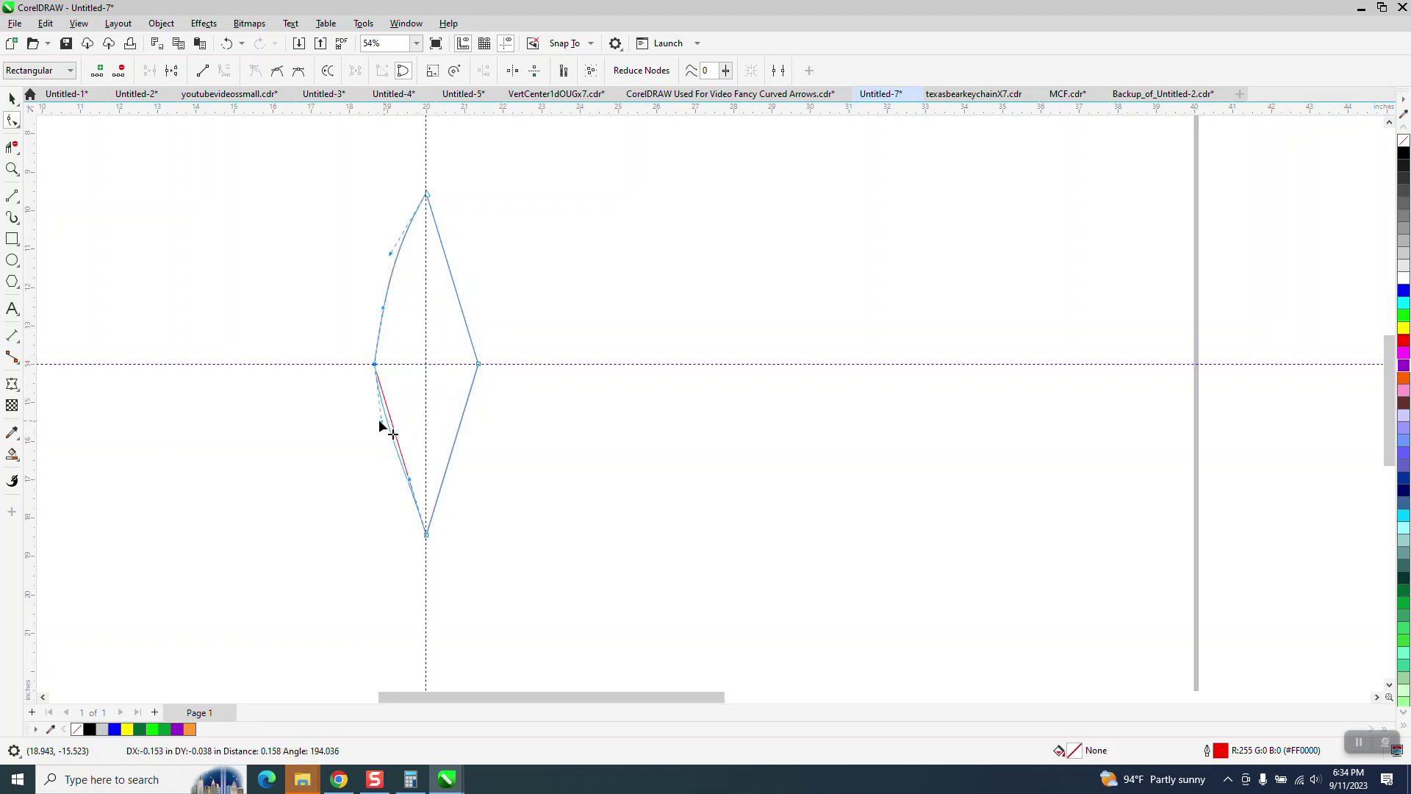
left_click_drag(409, 478, 398, 481)
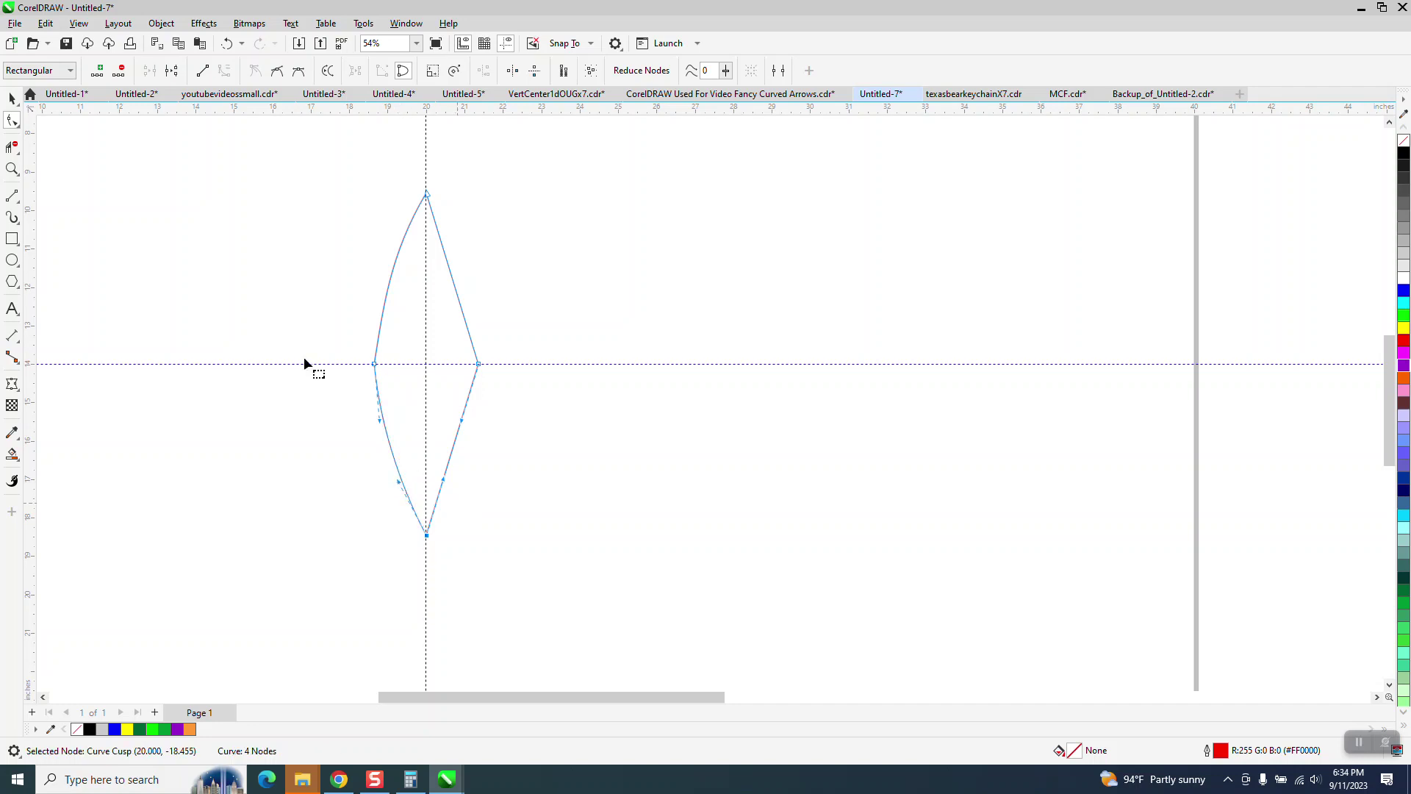
- Duplicate the half-rounded shape in place and mirror the copy horizontally so both sides bulge outward
left_click(12, 98)
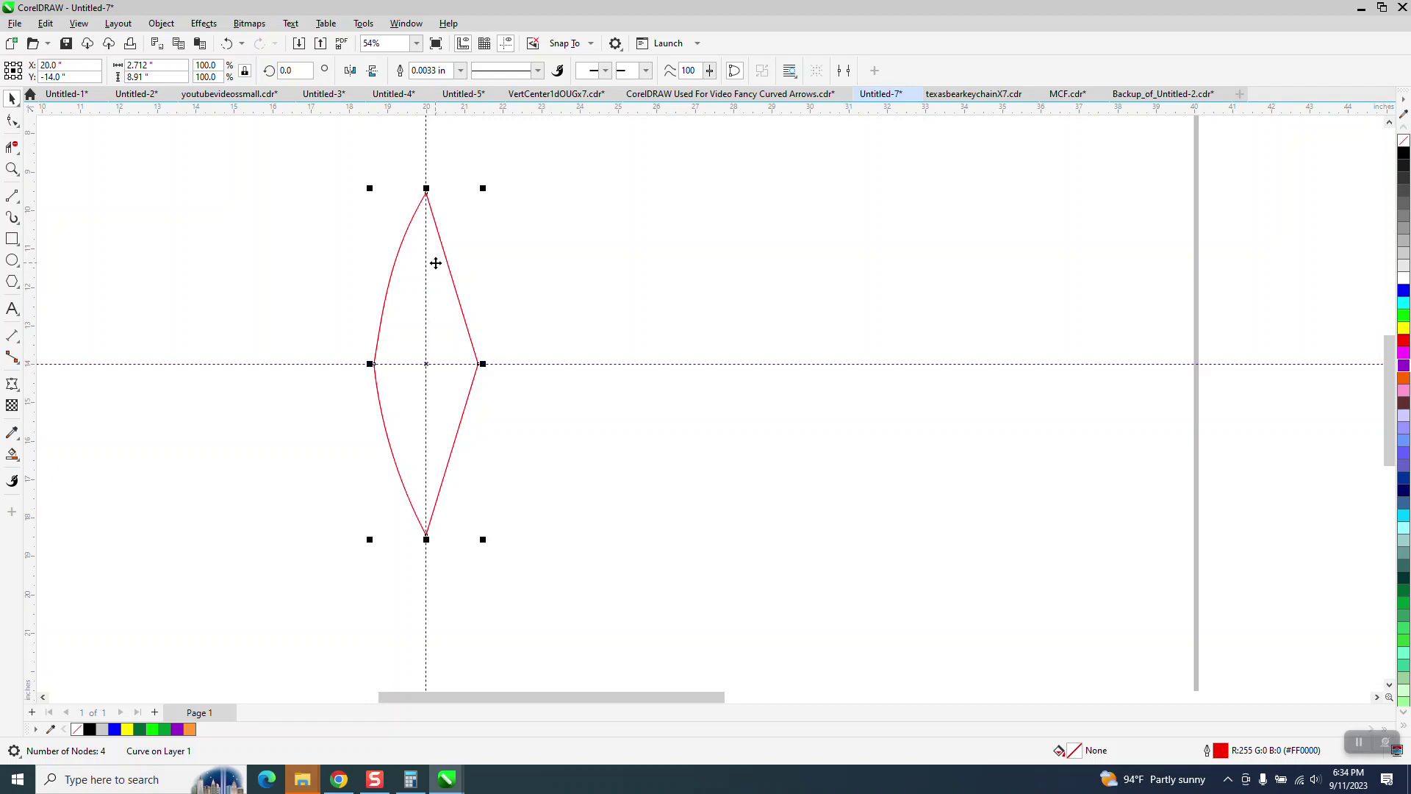
left_click(351, 70)
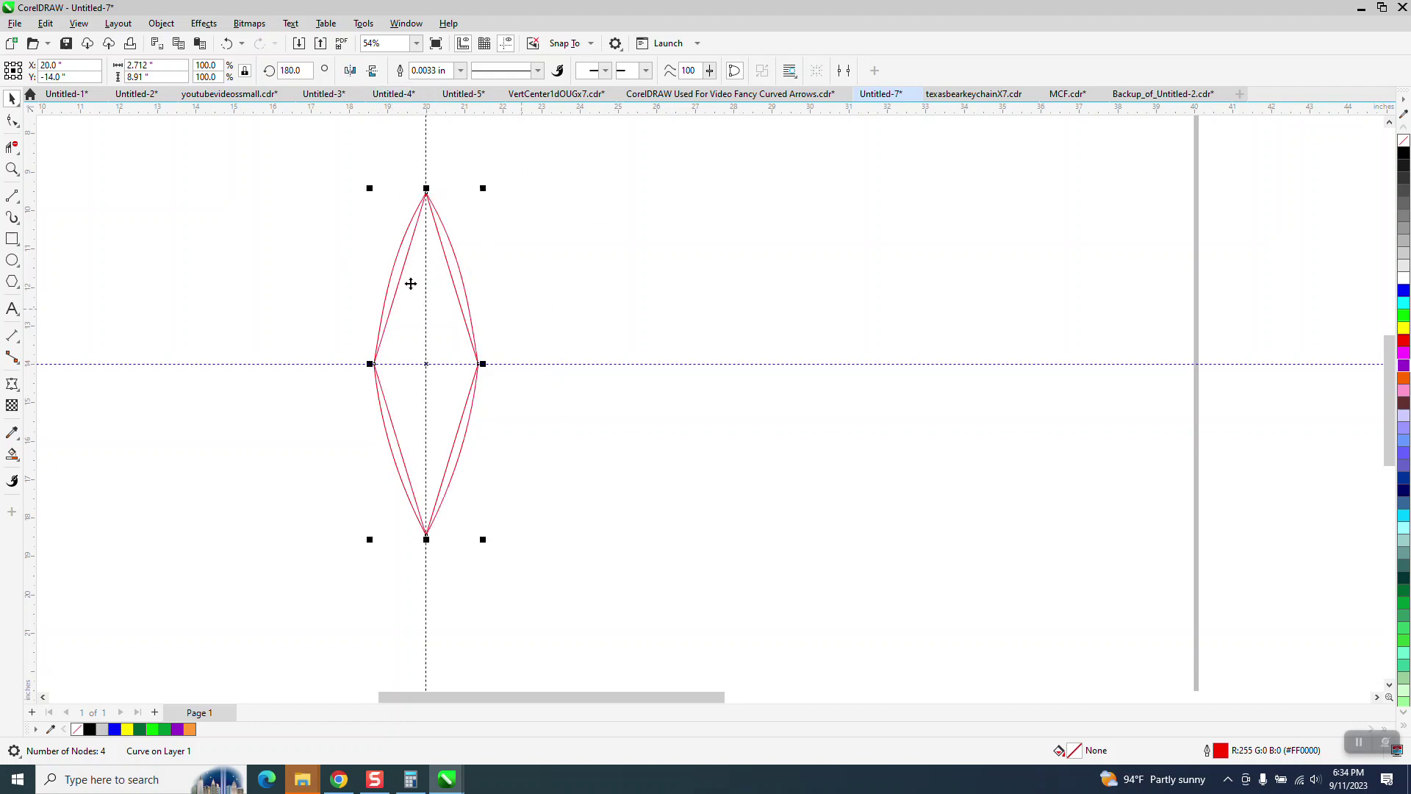
left_click(559, 292)
- Draw a rectangle about 6.12 by 10.24 in around the shapes, smart-fill the area outside them and move the filled piece to the right
left_click(12, 239)
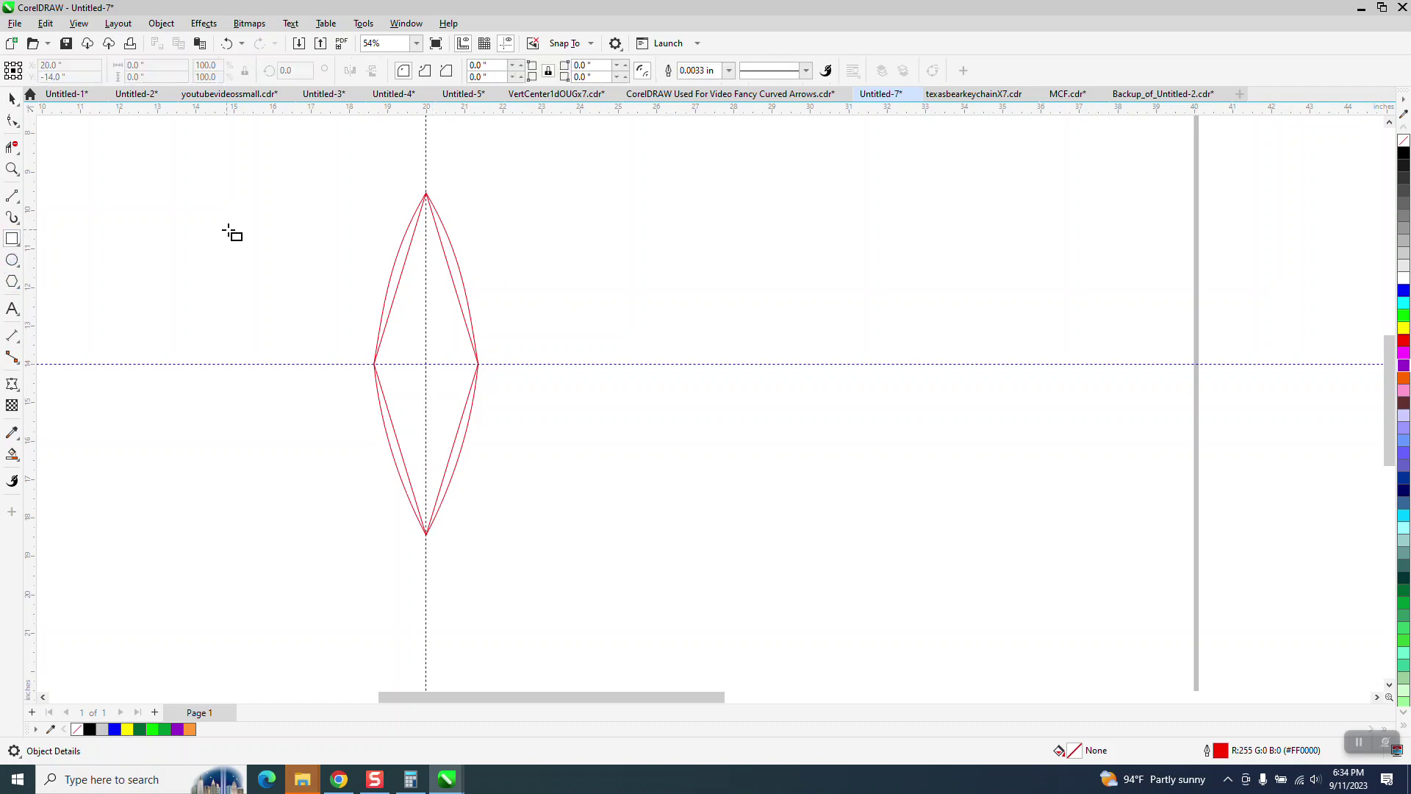
left_click_drag(311, 168, 546, 561)
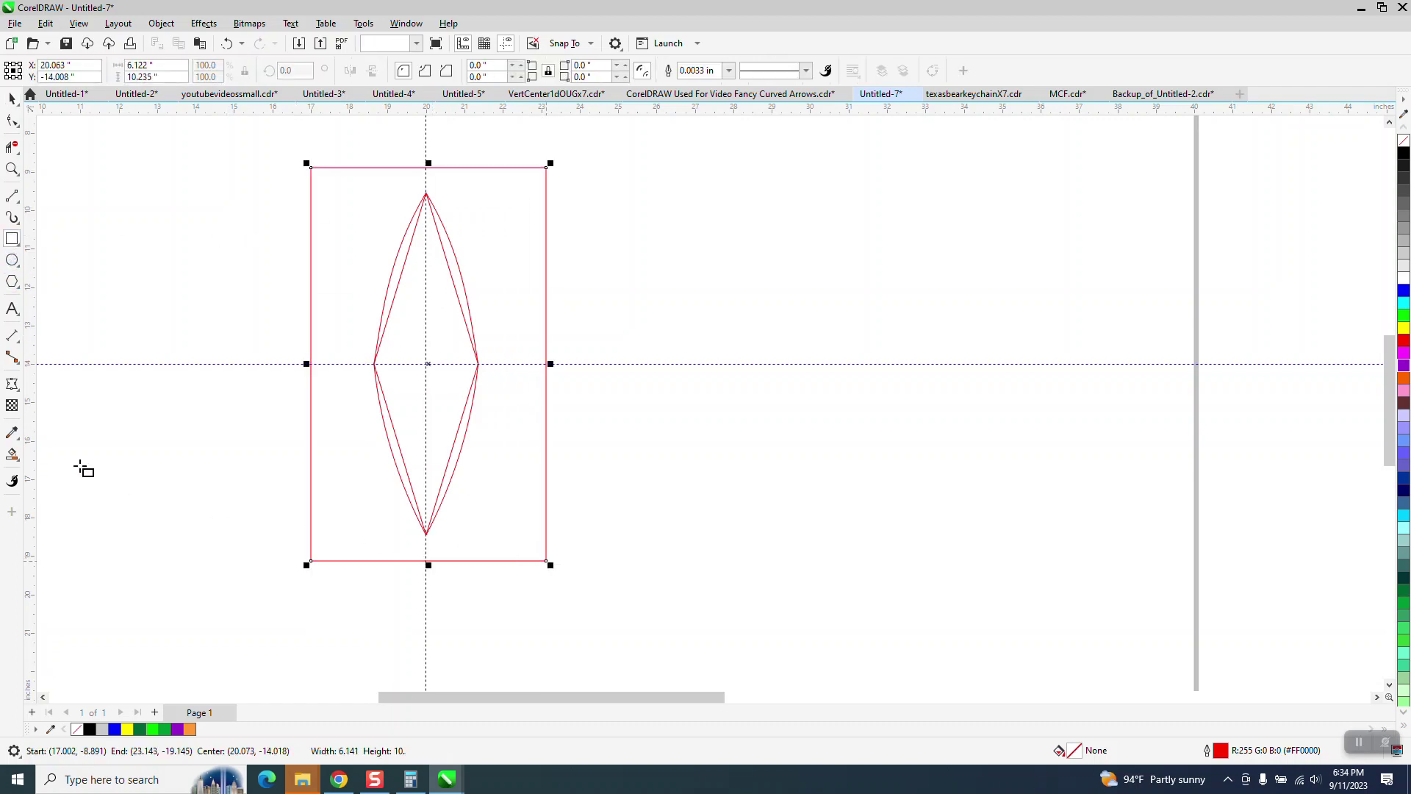
left_click(19, 463)
left_click(70, 468)
left_click(337, 317)
left_click_drag(343, 322, 748, 384)
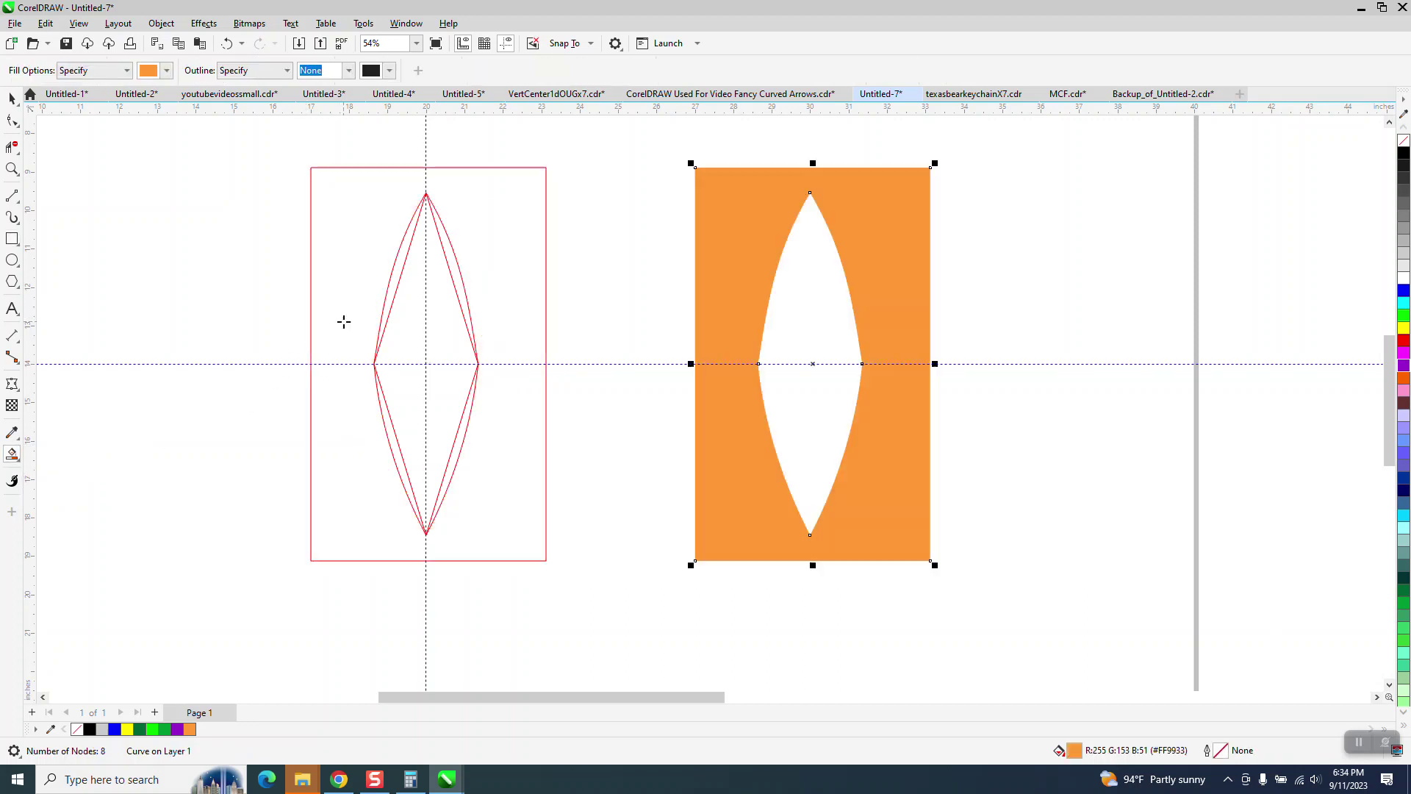
- Smart-fill the leaf-shaped opening, move the new leaf to the right and give it no fill and a black outline
left_click(815, 336)
left_click_drag(815, 336, 1168, 388)
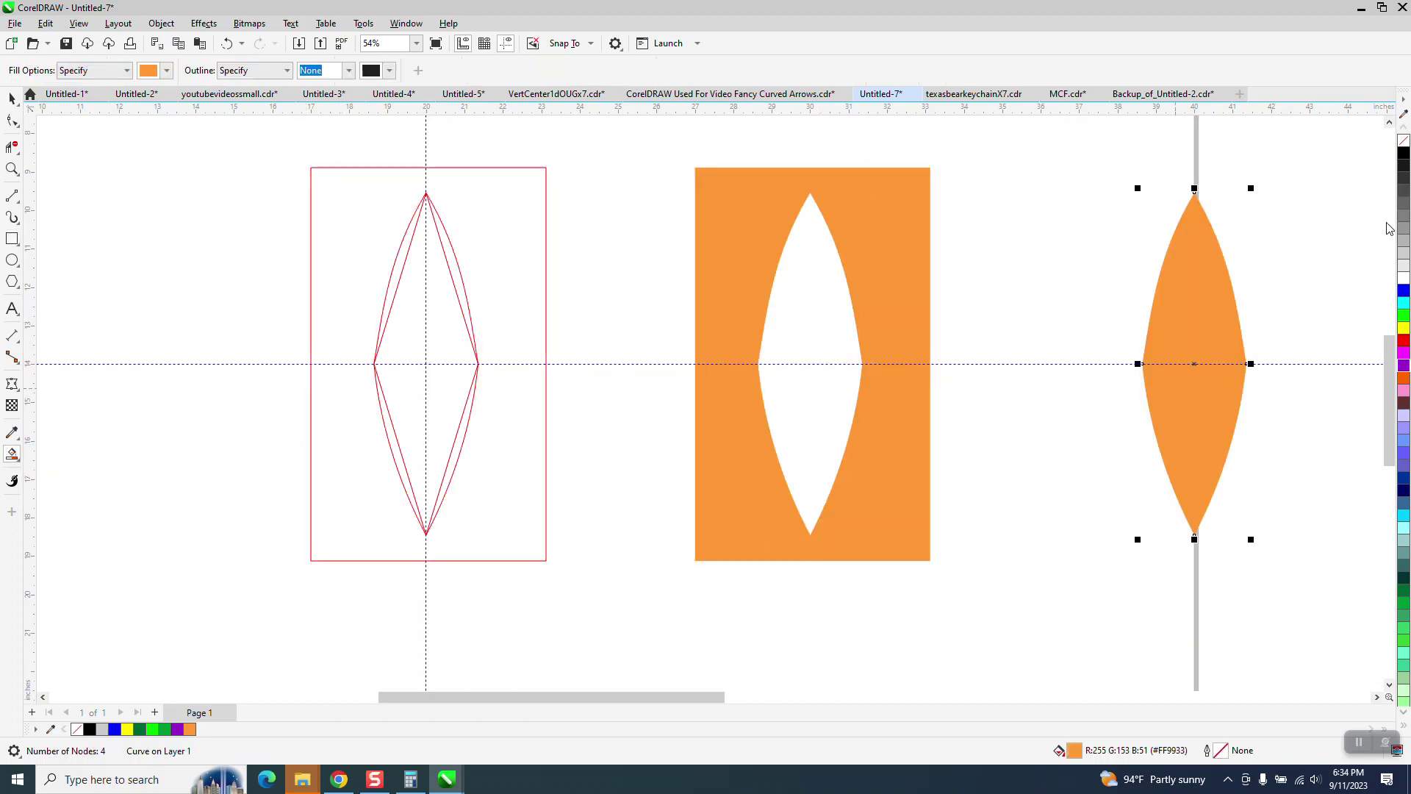
left_click(1403, 139)
right_click(1403, 153)
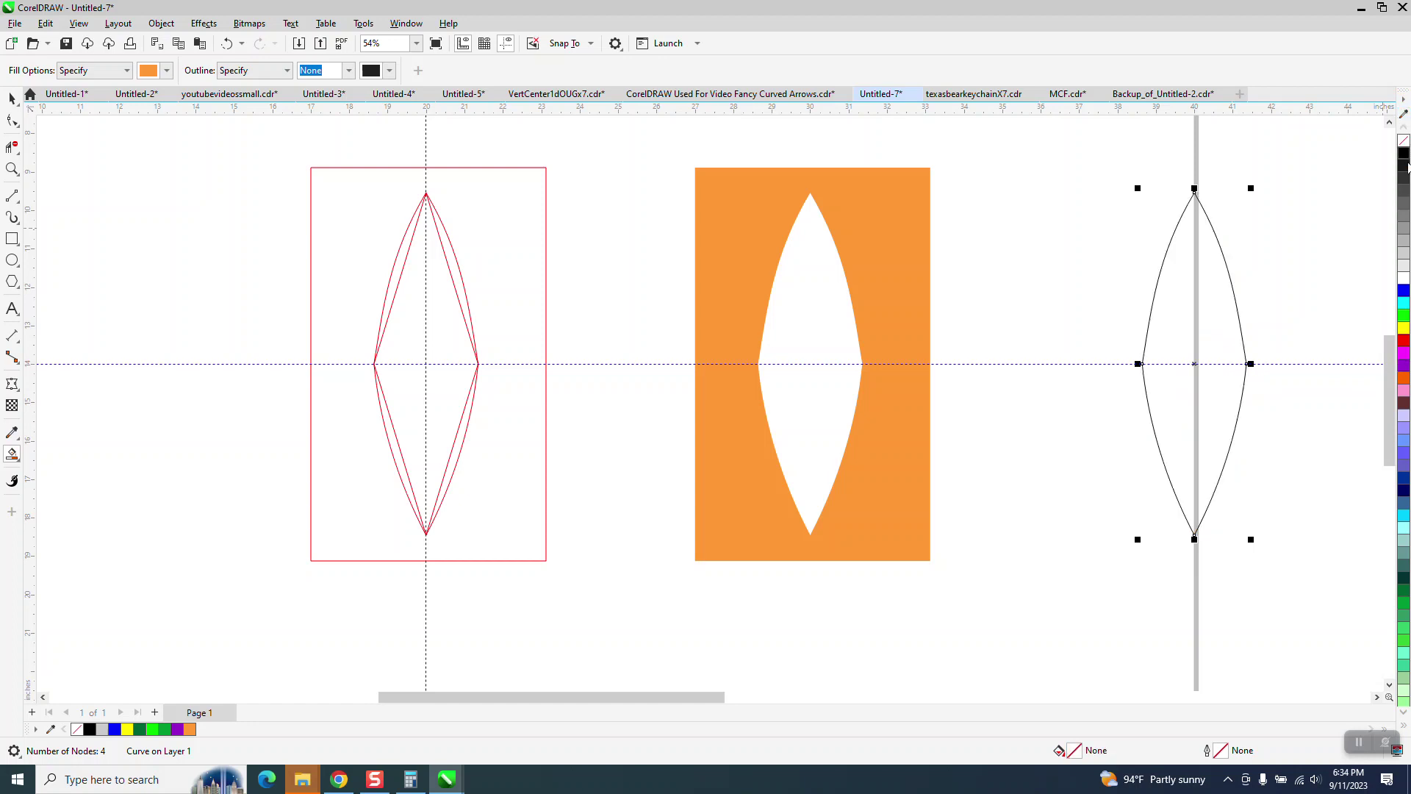
- Delete the red rectangle, the overlapping red construction curves and the orange filled piece
left_click(12, 98)
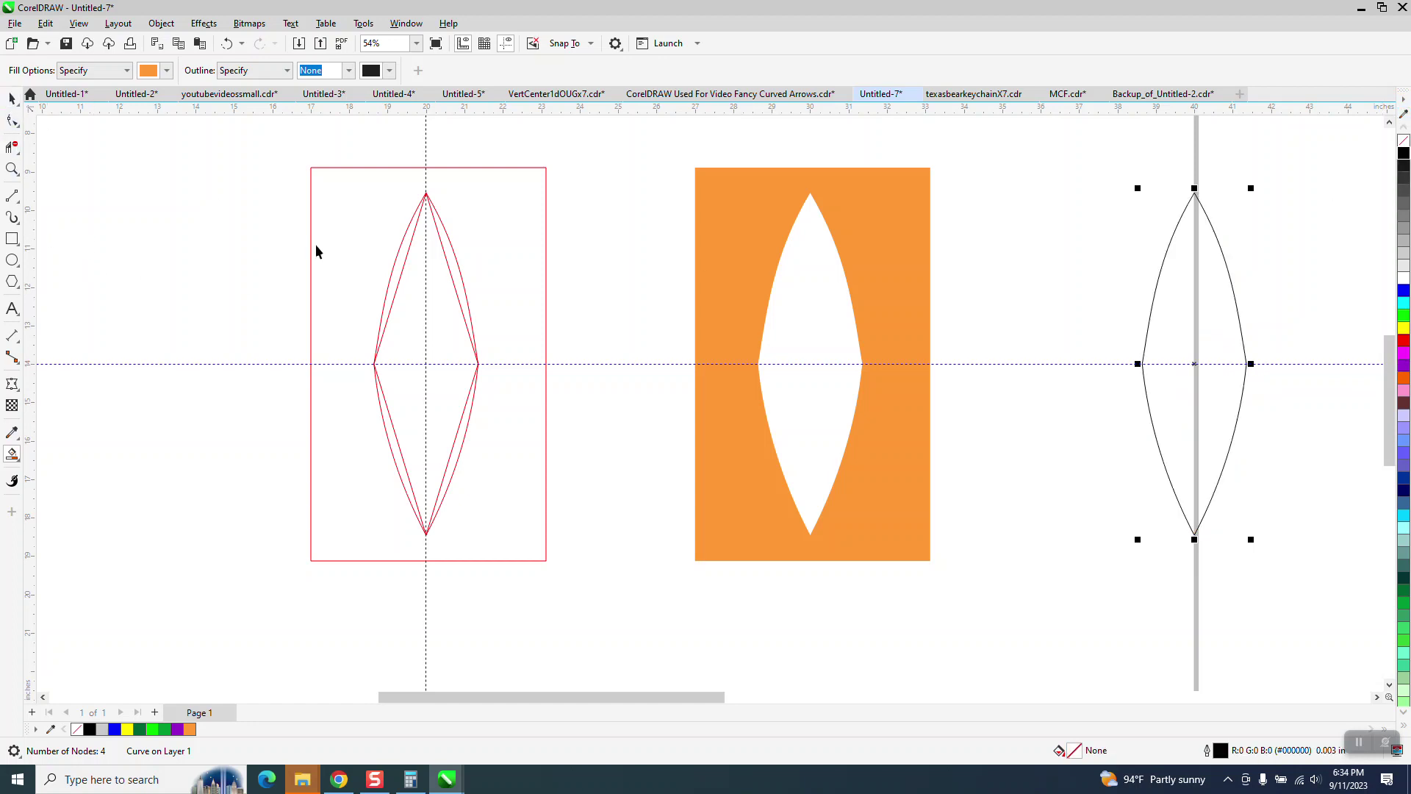
left_click_drag(312, 177, 1041, 624)
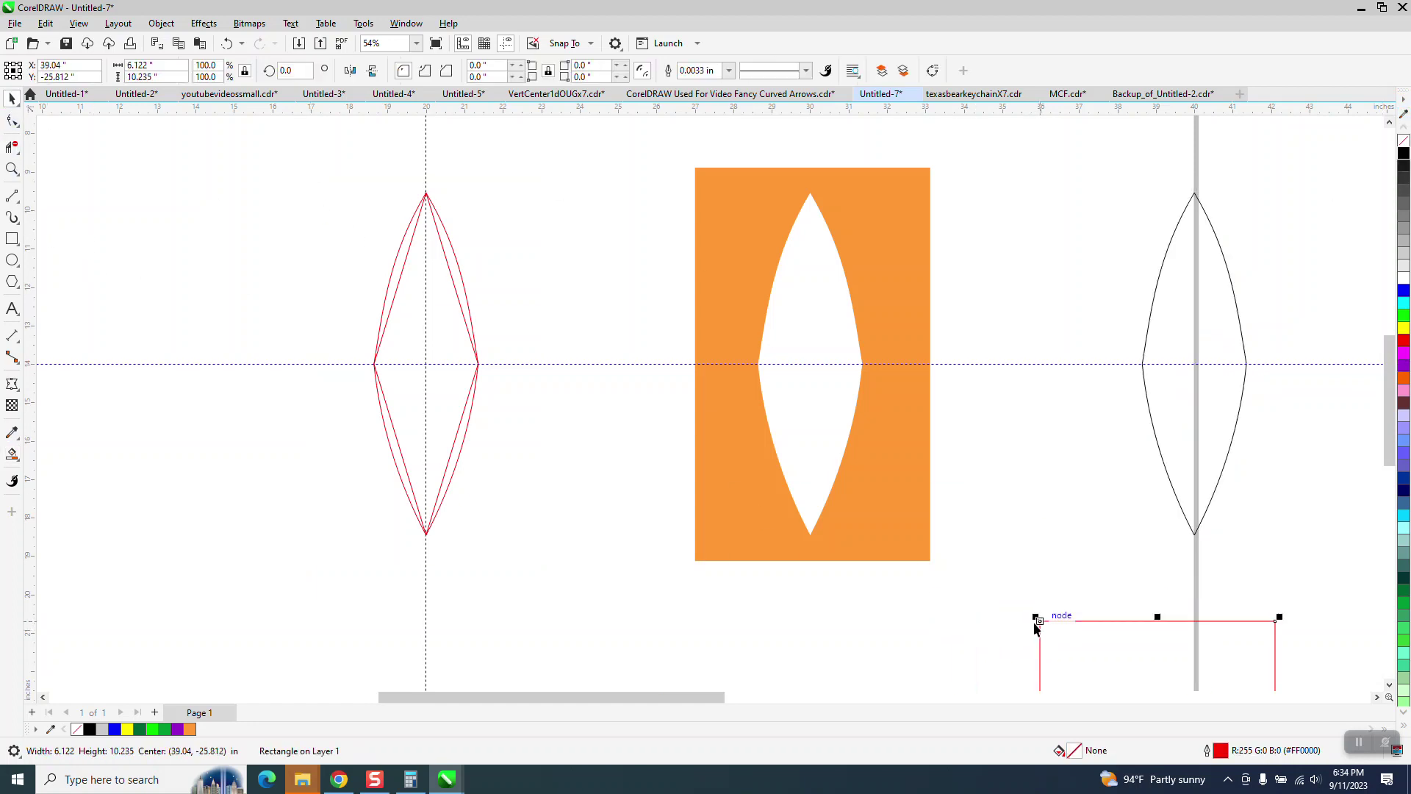
key("Delete")
left_click_drag(620, 607, 621, 608)
key("Delete")
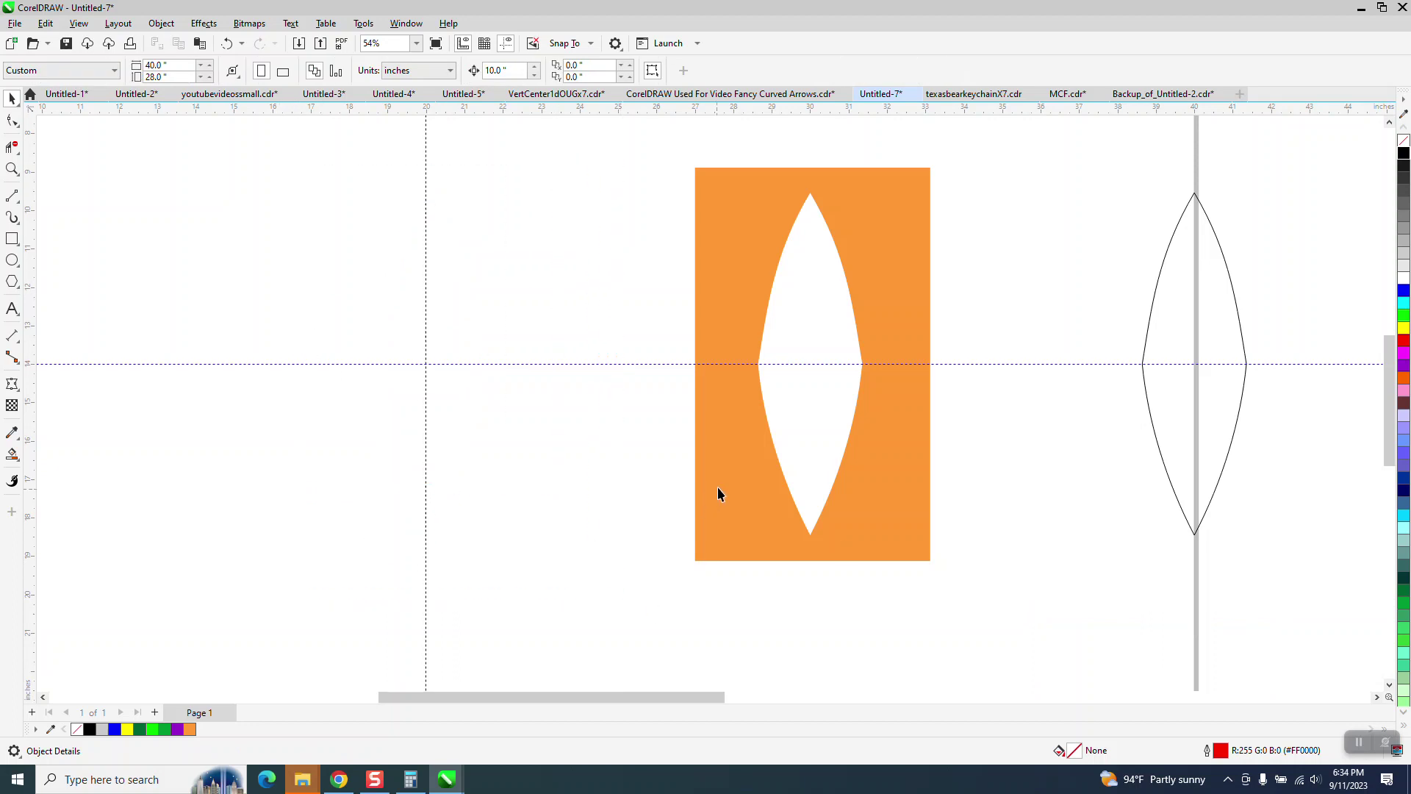
left_click(718, 495)
key("Delete")
- Centre the black leaf outline on the page
scroll(1150, 362, "down", 1)
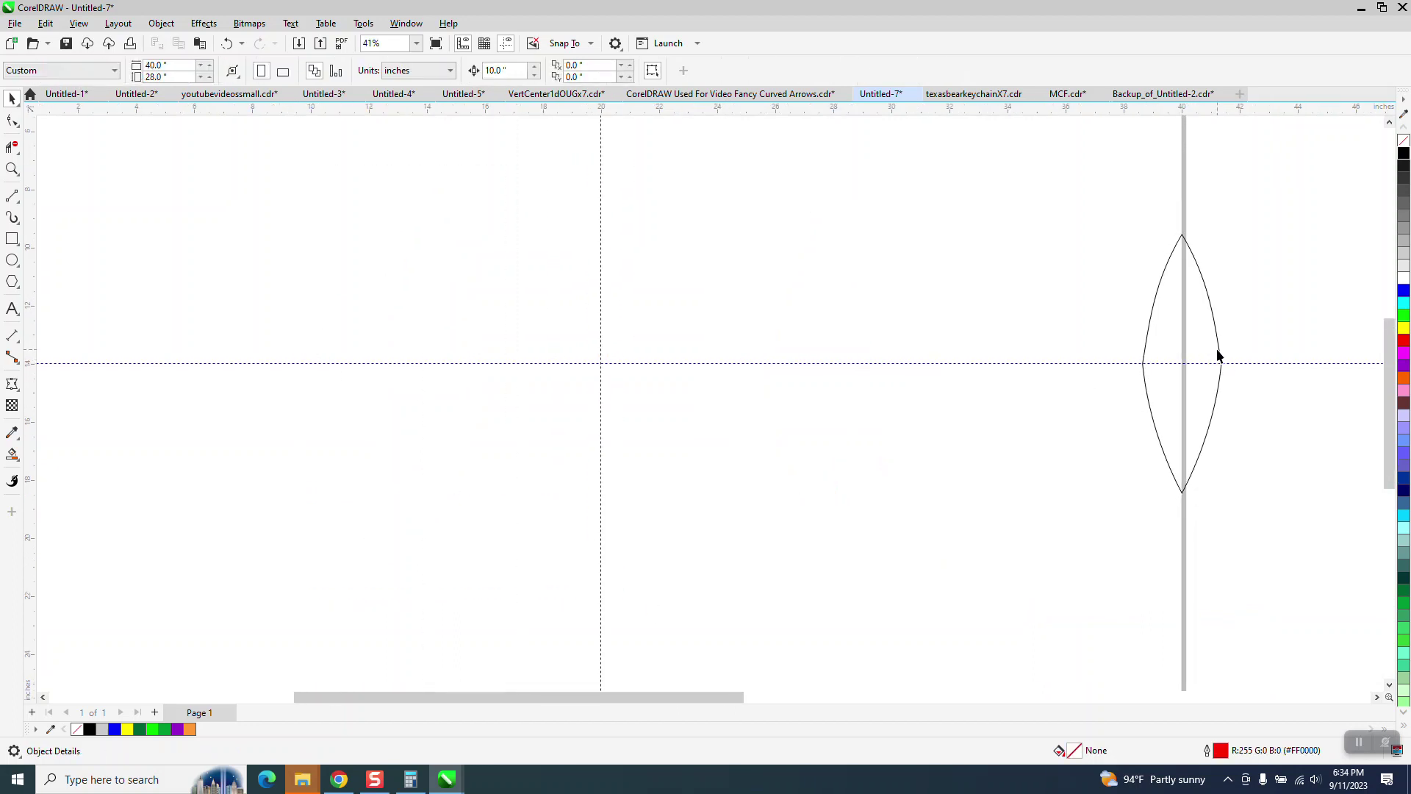
left_click(1218, 356)
key("p")
- Scale the leaf outline to 75.8% and move it up the vertical centre guideline to the page's top edge
scroll(812, 393, "down", 1)
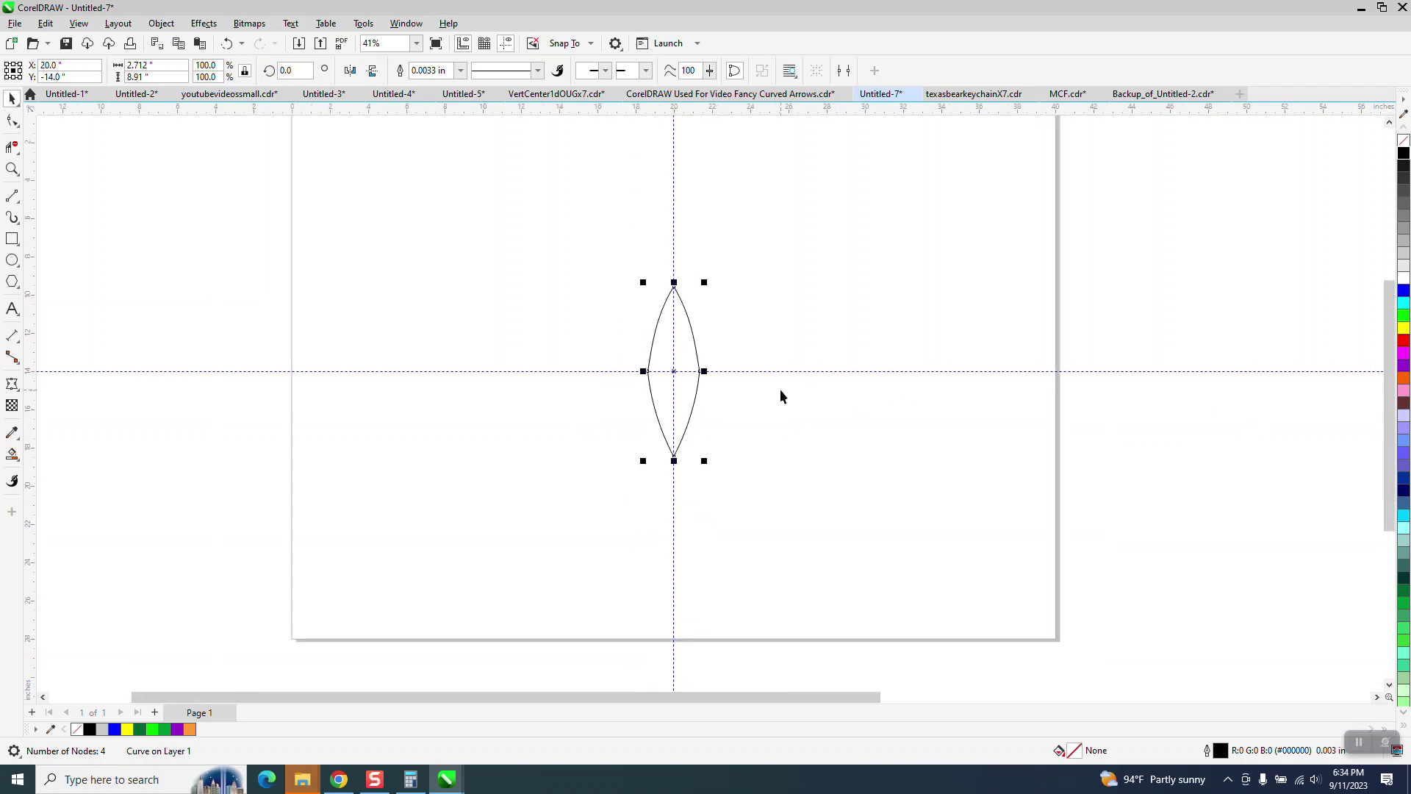
scroll(780, 395, "down", 1)
scroll(737, 396, "down", 1)
left_click_drag(721, 316, 711, 343)
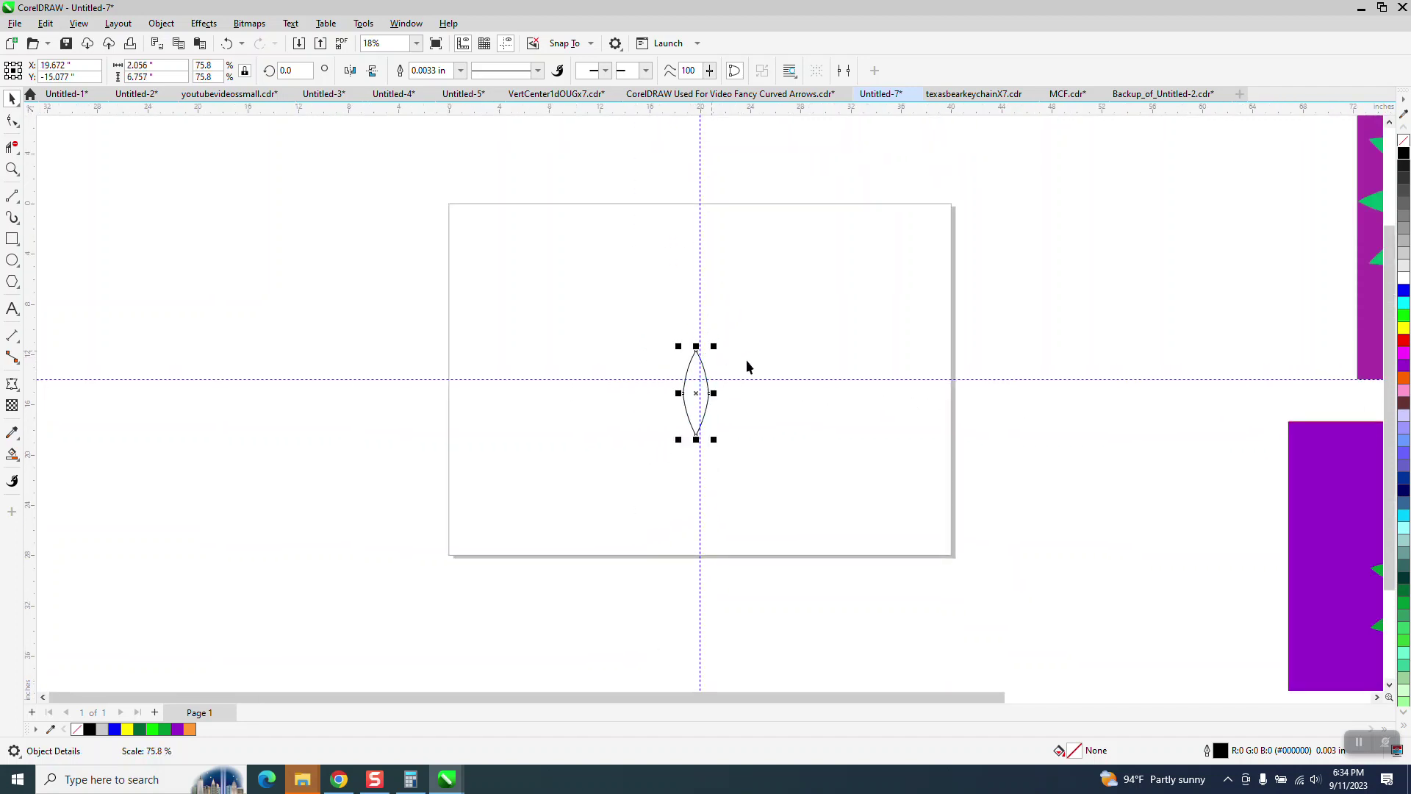
key("p")
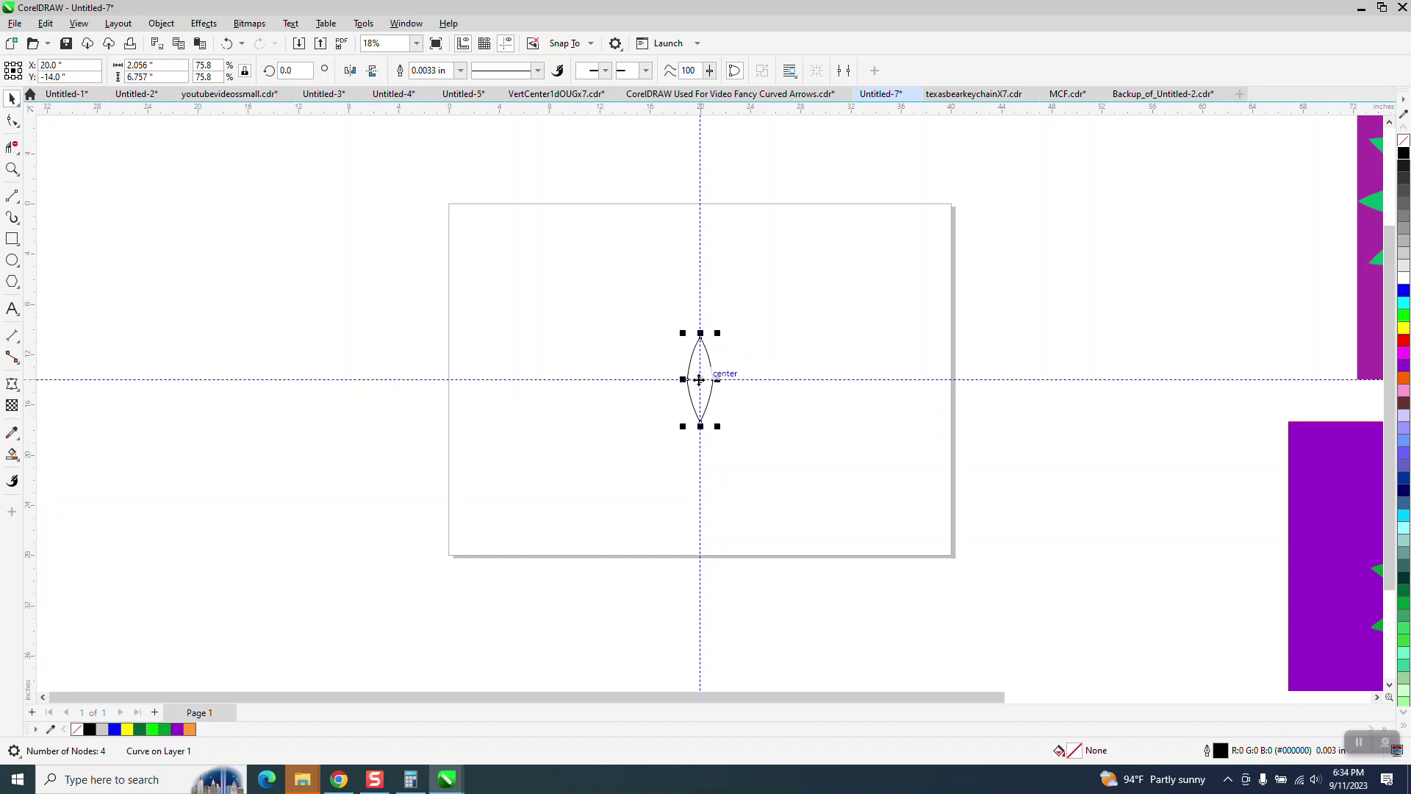
left_click_drag(698, 380, 708, 271)
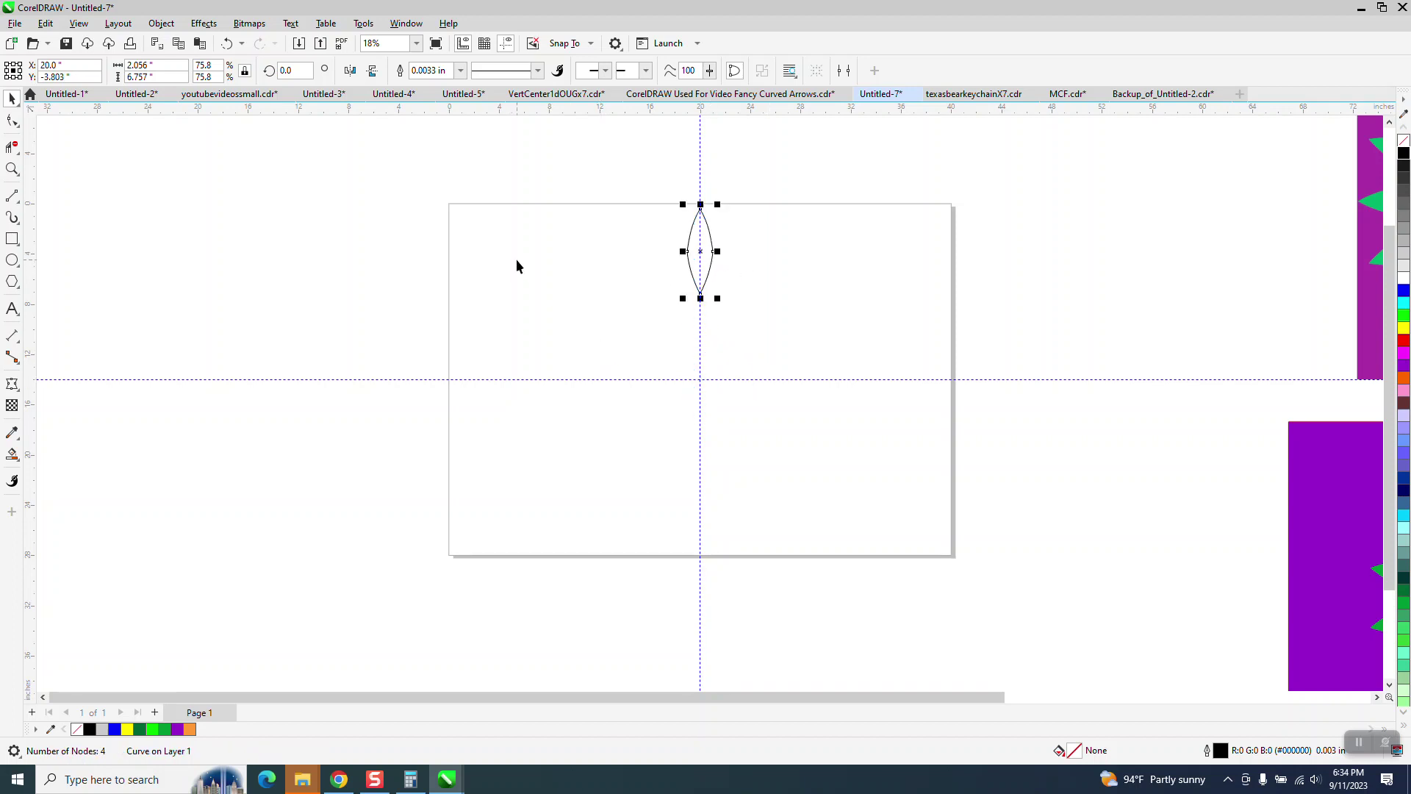
- Move the leaf outline's rotation centre down to the crossing of the two guidelines at the page centre
scroll(544, 298, "down", 2)
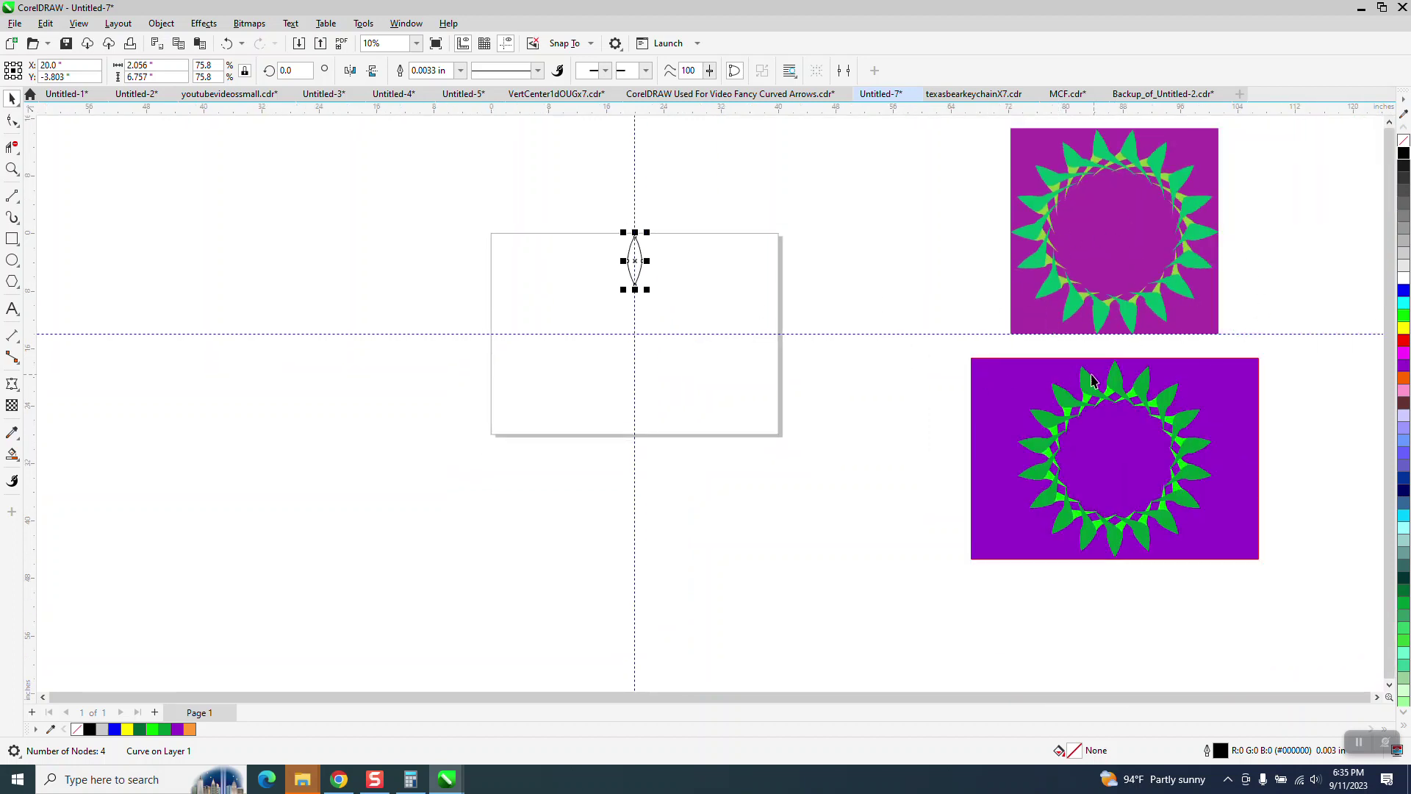
left_click(12, 169)
left_click_drag(443, 186, 860, 536)
left_click(12, 97)
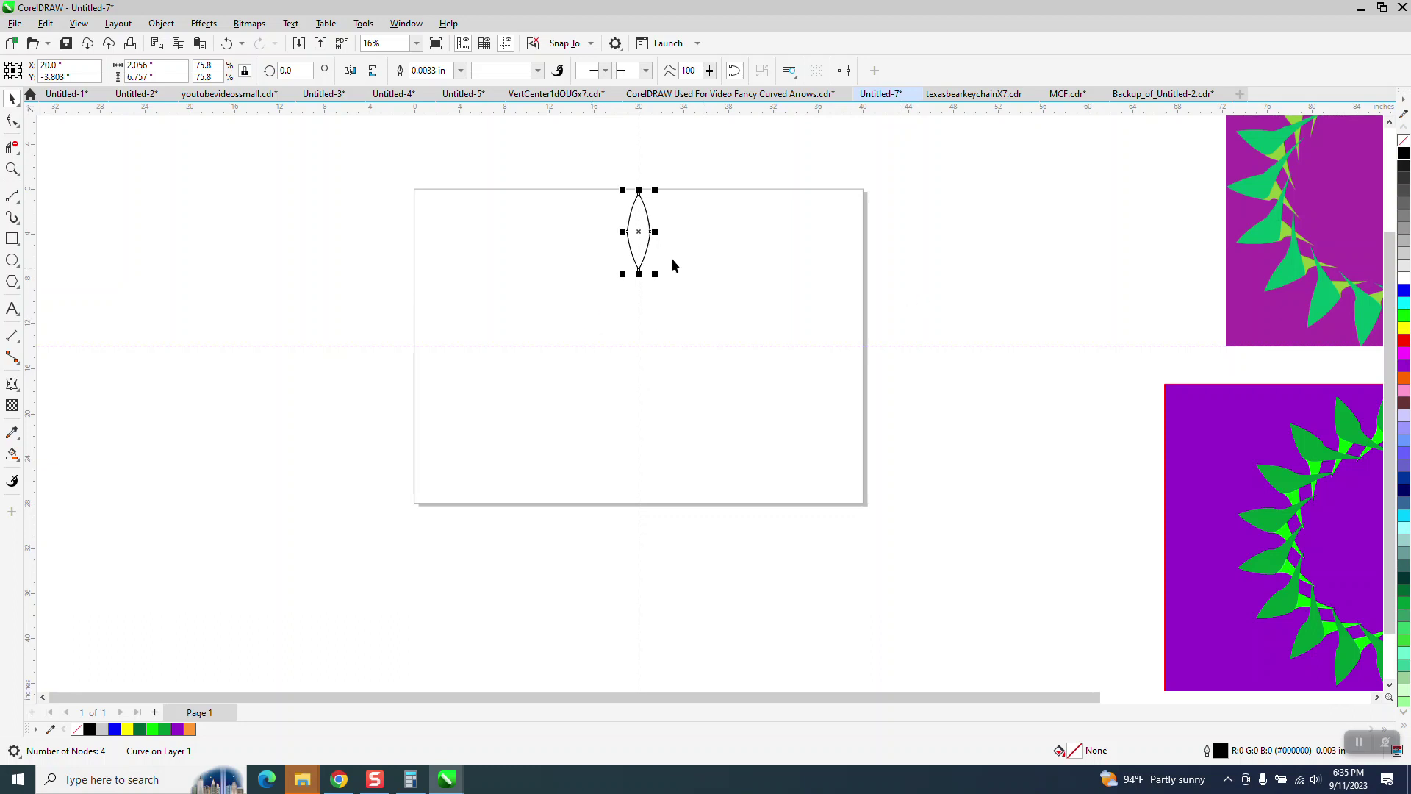
left_click(638, 232)
left_click_drag(644, 323, 643, 340)
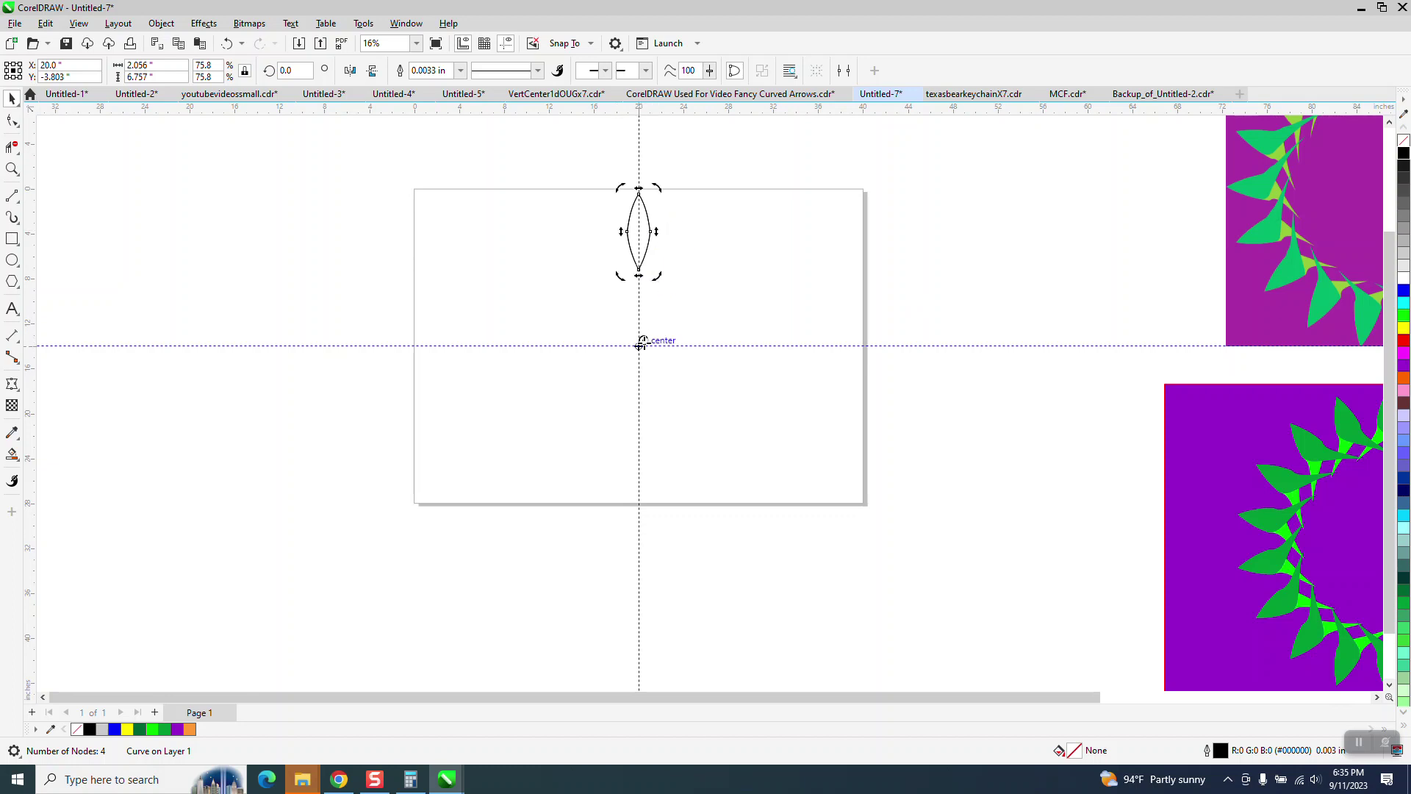
left_click(642, 233)
key("F10")
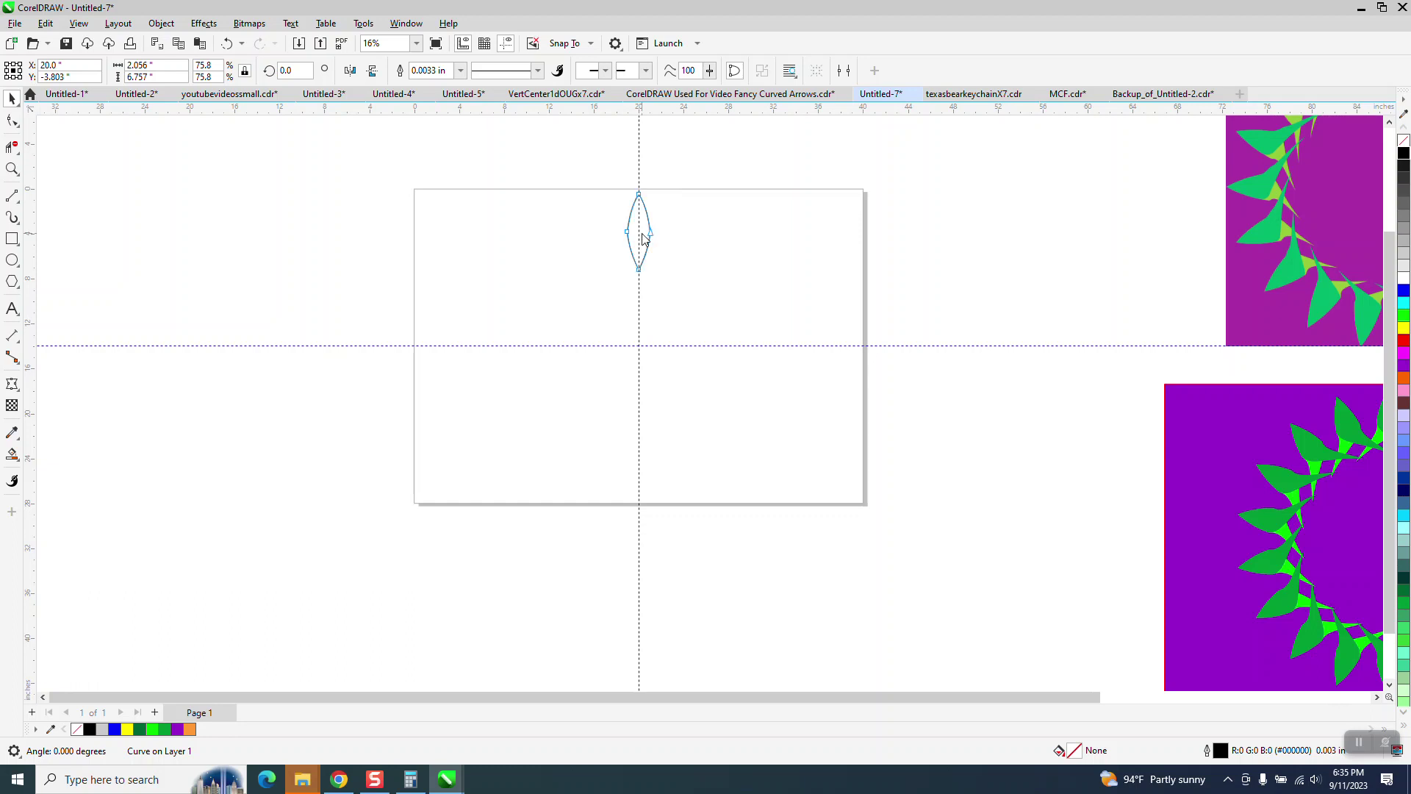
left_click(11, 98)
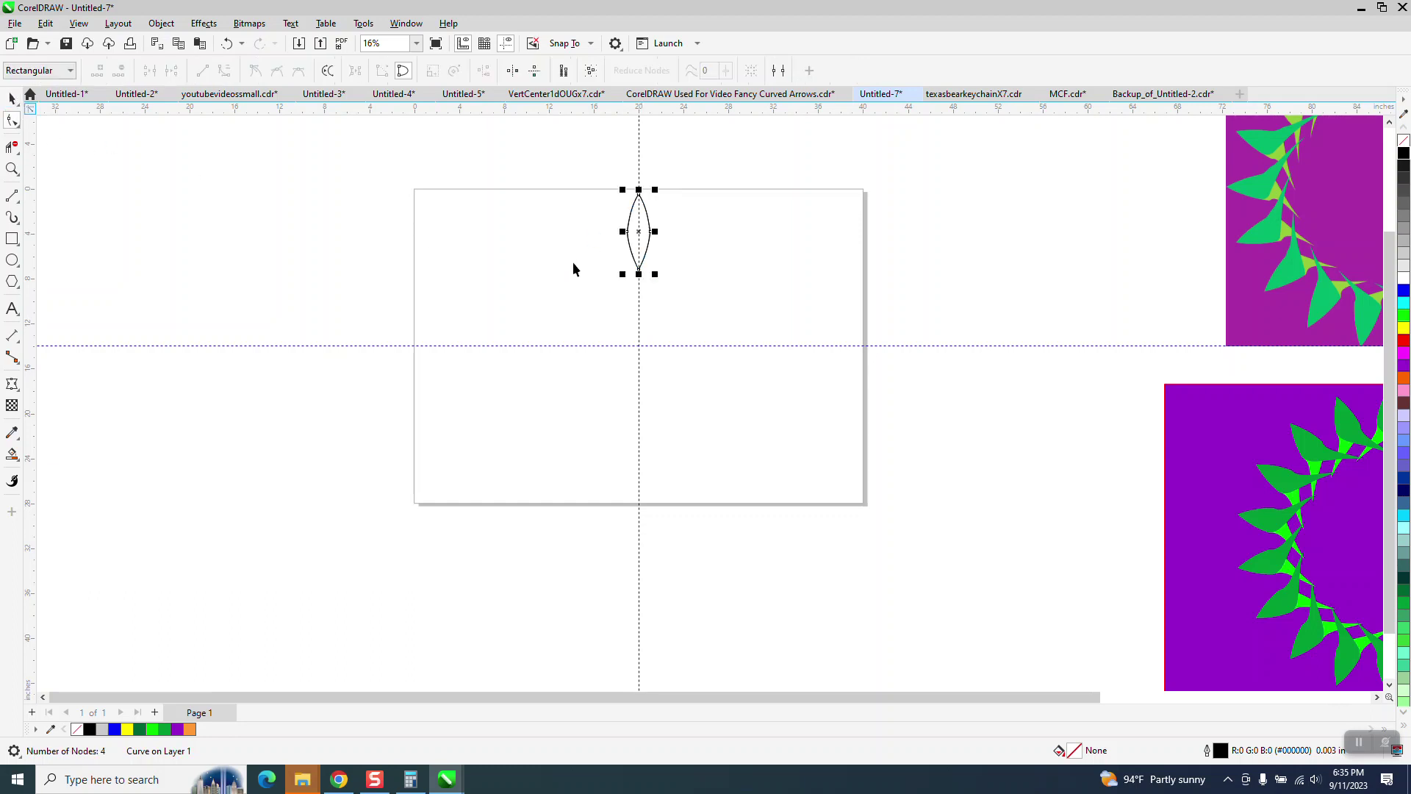
left_click(637, 233)
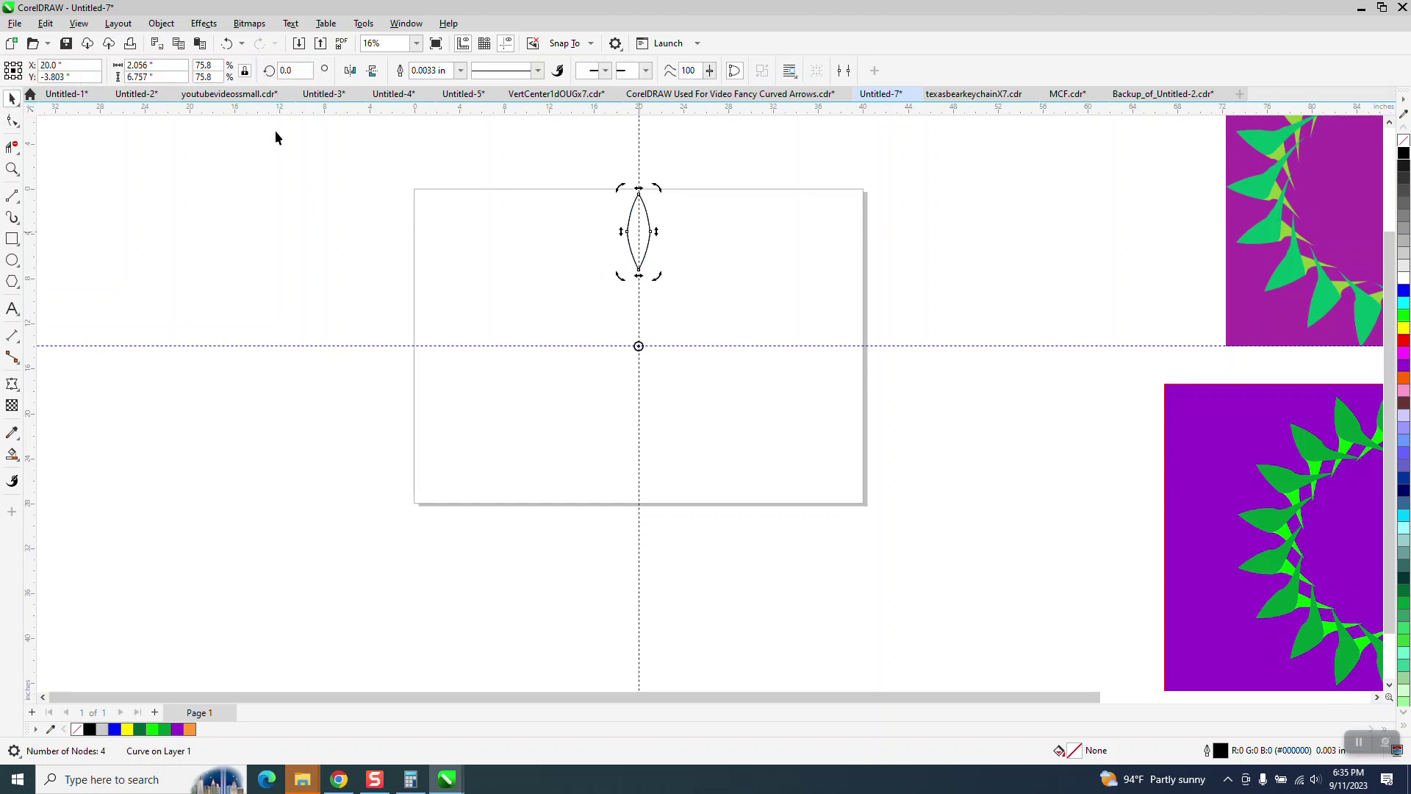
- Create copies of the leaf rotated to 20° and 40° around the page centre
type("20")
key("Return")
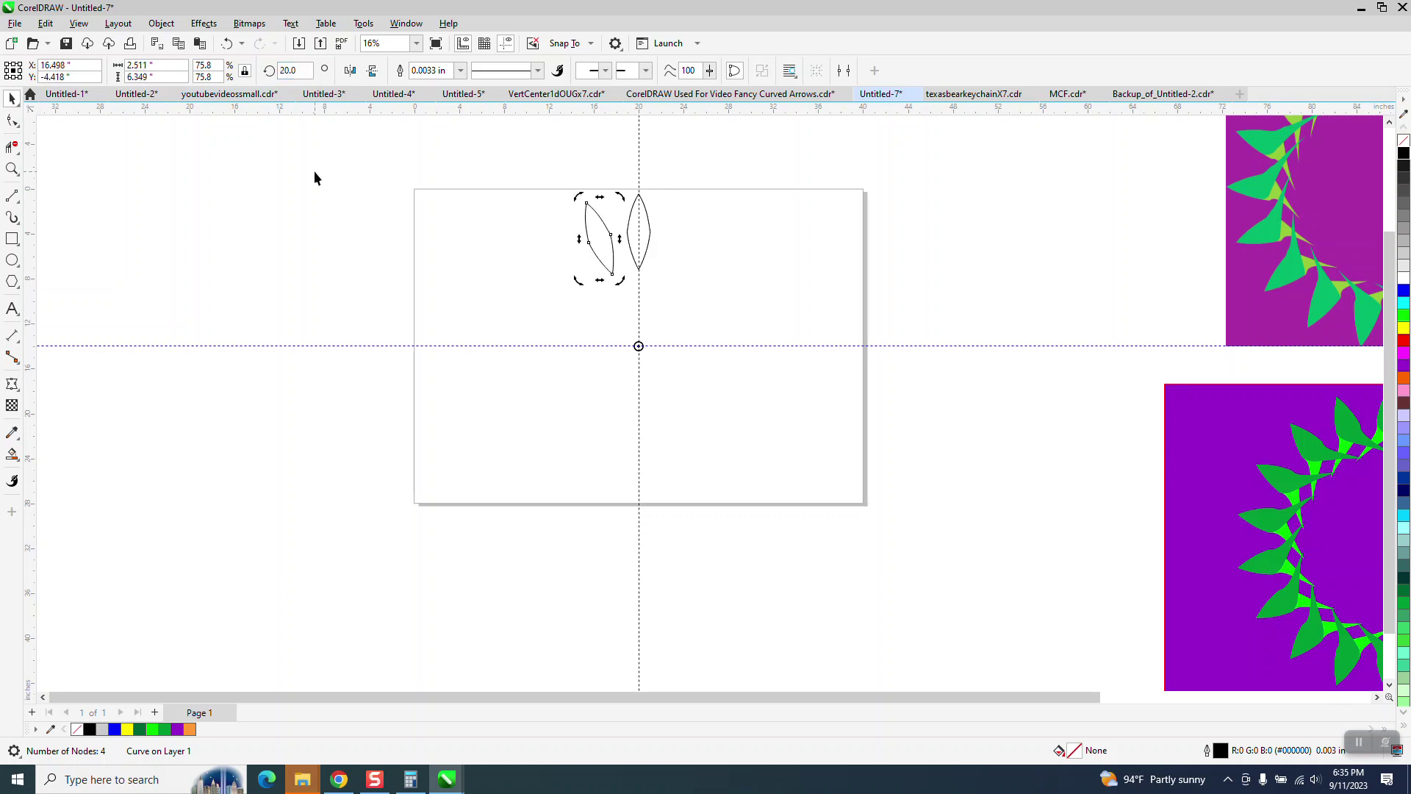
left_click(302, 70)
double_click(302, 71)
type("40")
key("Return")
- Repeat the rotated copy in 20° increments until the ring of leaves closes, and group all 18 leaves
key("ctrl+r")
key("ctrl+r")
key("ctrl+r")
key("ctrl+r")
key("ctrl+r")
key("ctrl+r")
key("ctrl+r")
key("ctrl+r")
key("ctrl+r")
key("ctrl+r")
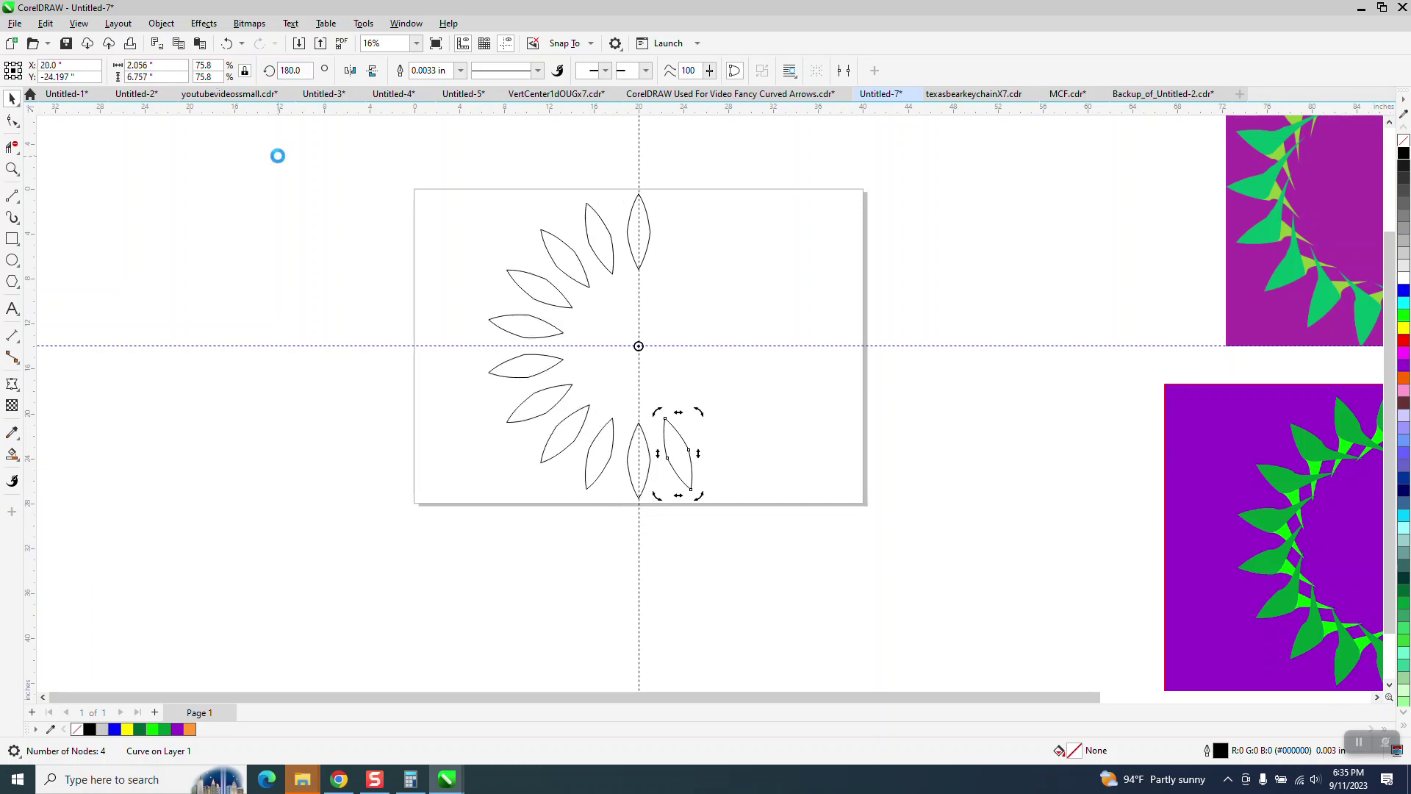
key("ctrl+r")
key("ctrl+r")
key("ctrl+r")
key("ctrl+r")
key("ctrl+r")
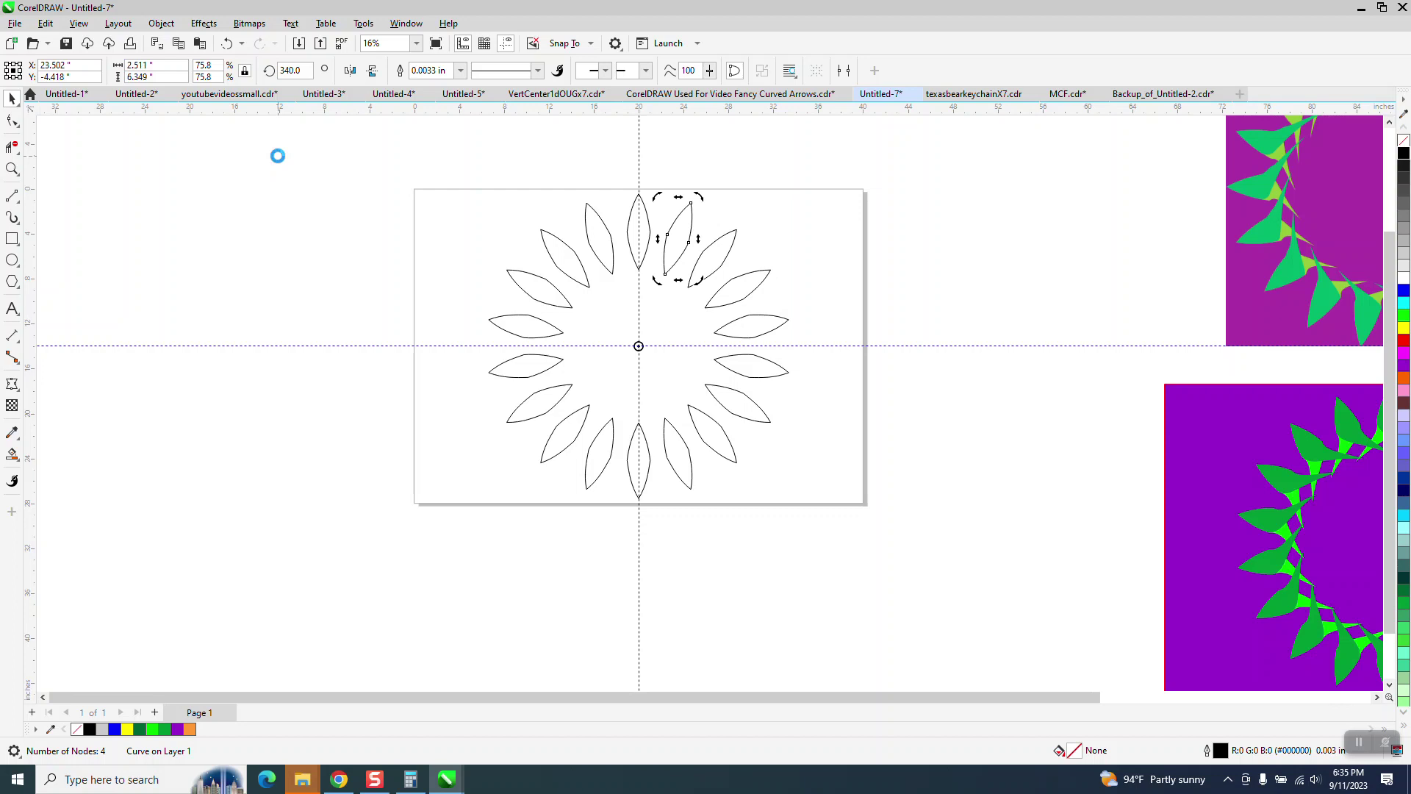
left_click_drag(461, 176, 893, 585)
key("ctrl+g")
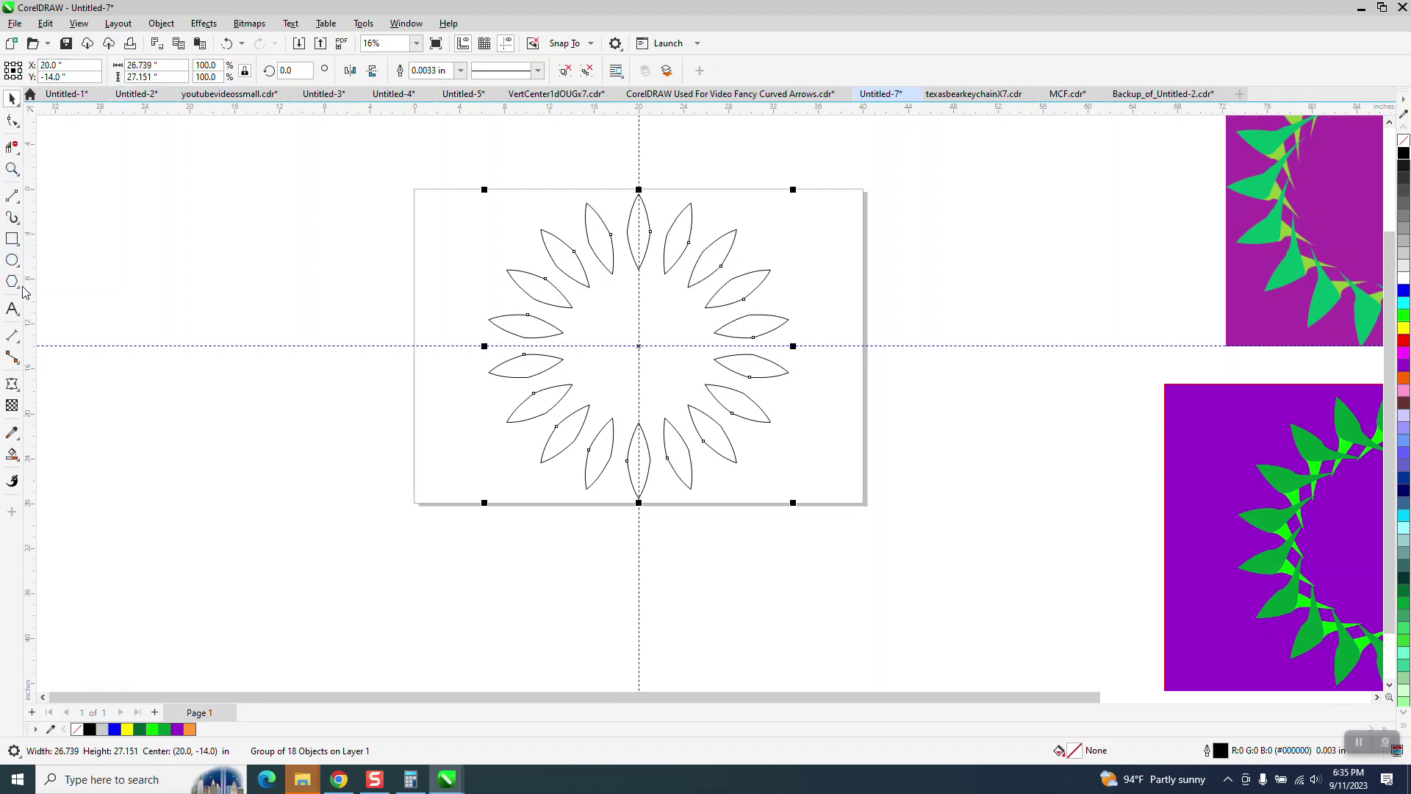
- Measure the distance across the ring between the middles of opposite leaves and delete the dimension line
left_click(13, 338)
left_click(81, 336)
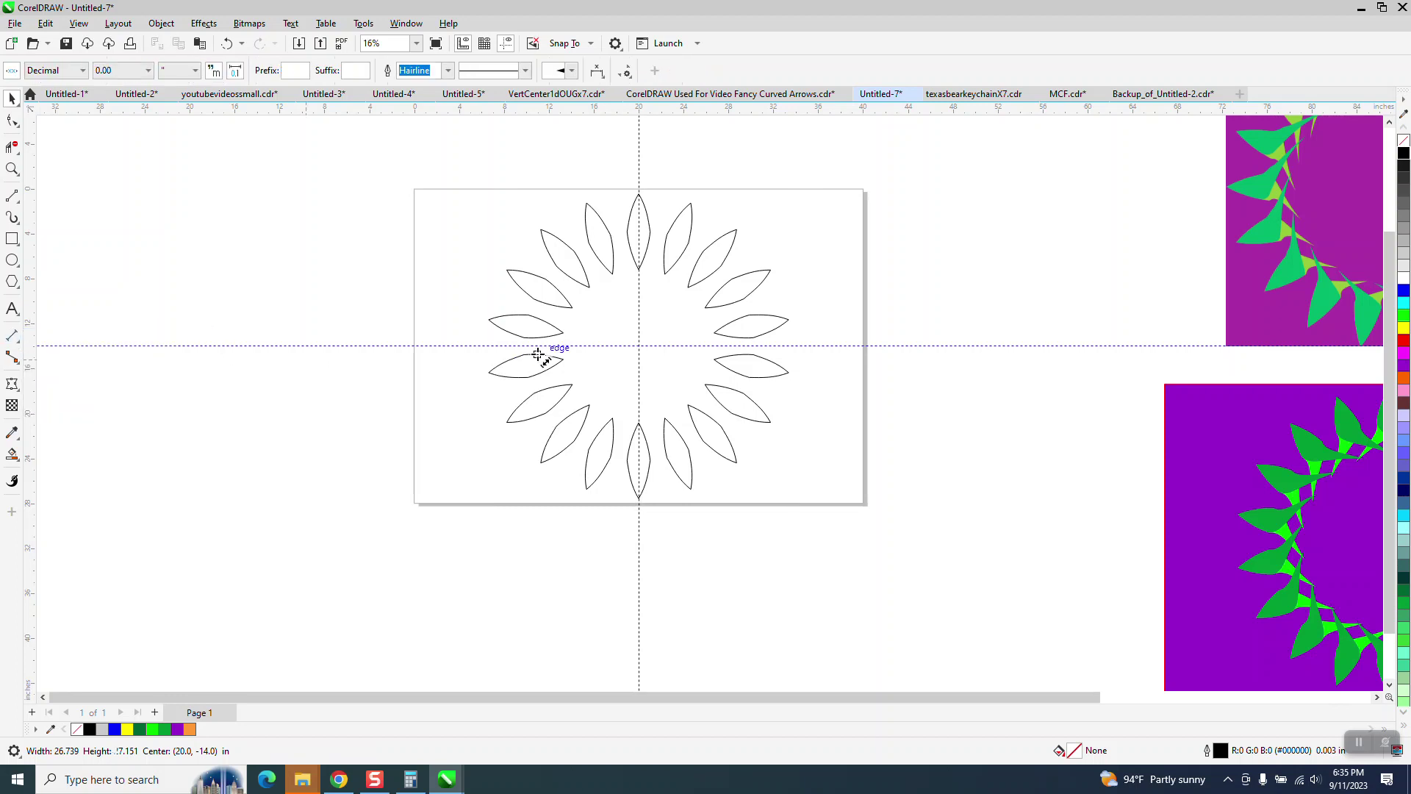
left_click_drag(524, 355, 758, 346)
left_click(758, 347)
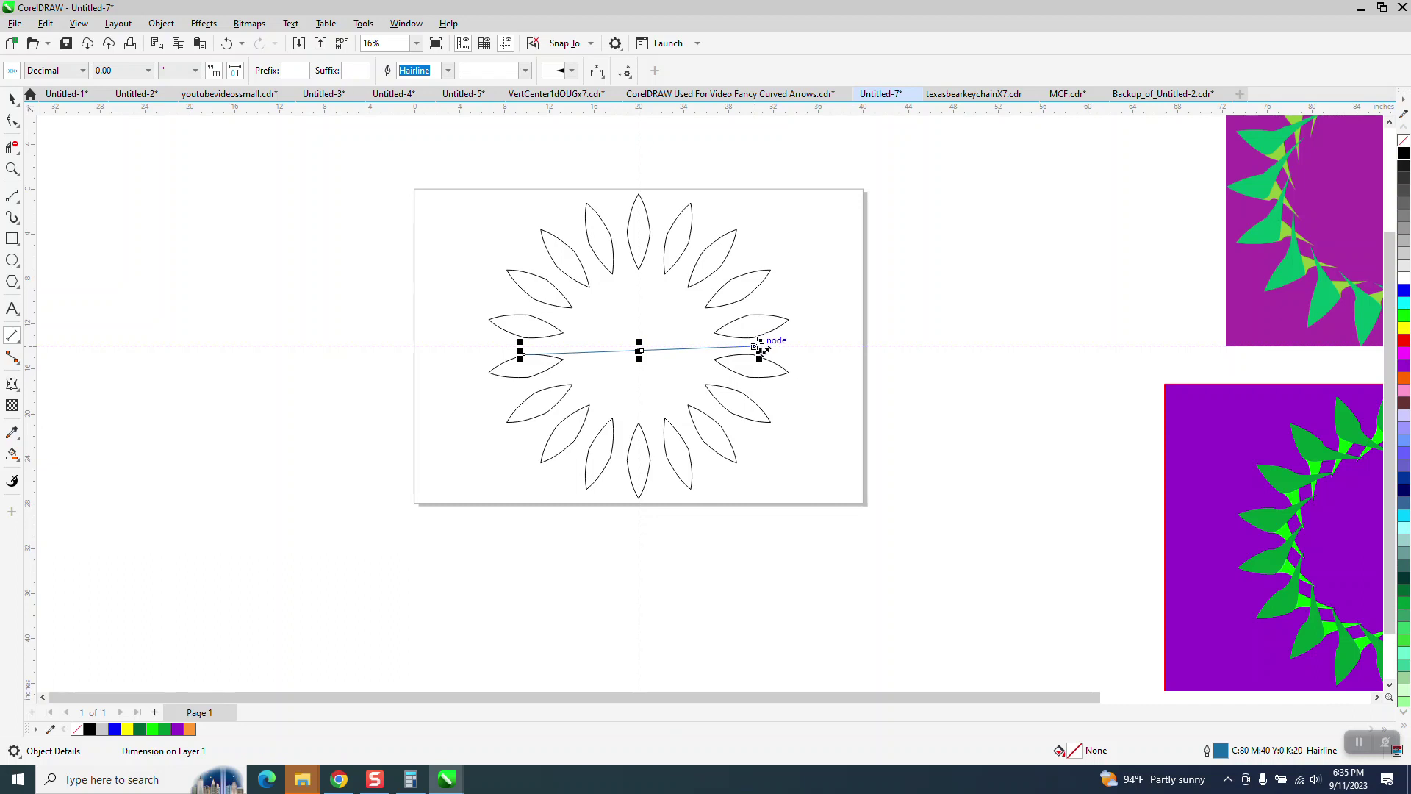
key("Delete")
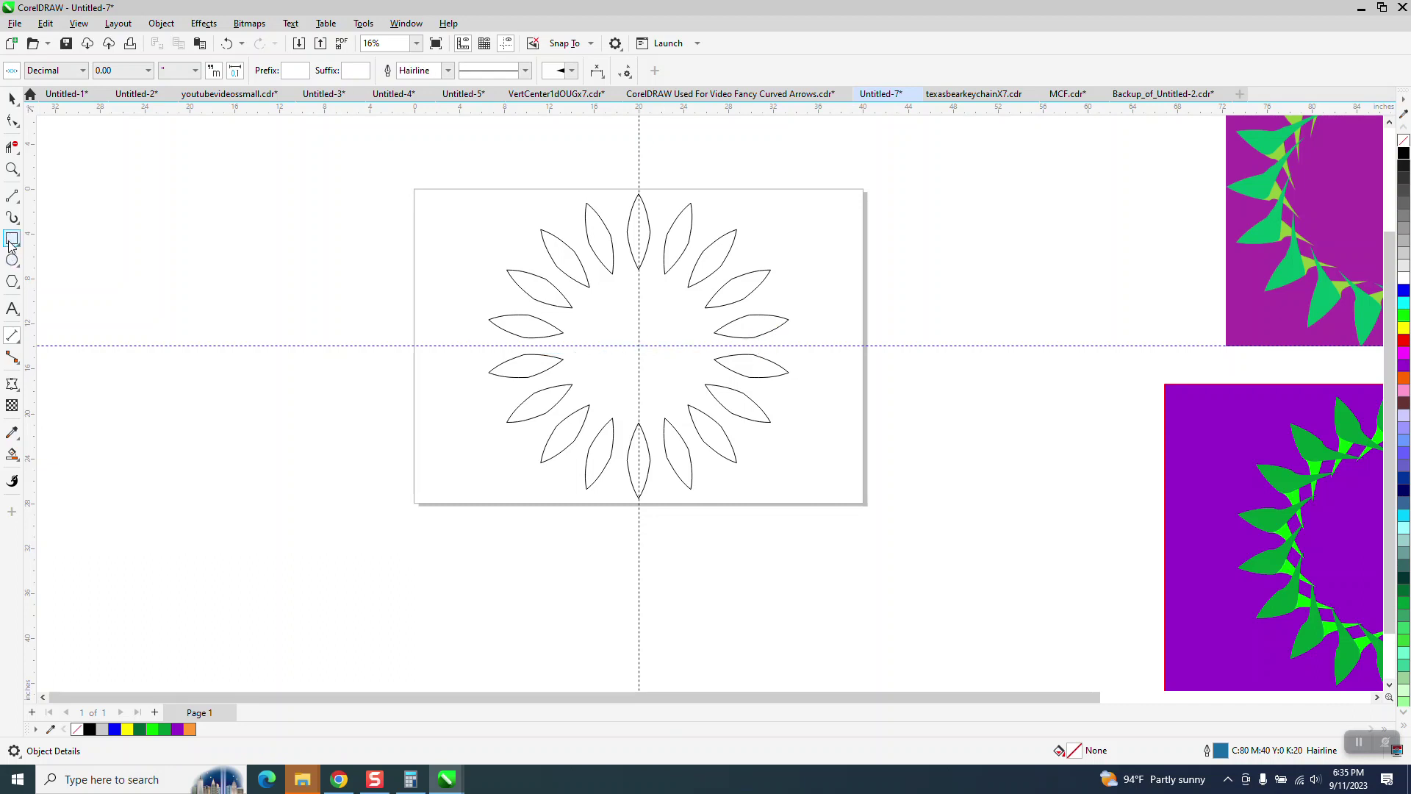
- Twirl the grouped leaves from the ring's centre with a 21.0-inch nib and a rate of 26, bending their inner tips sideways
left_click(20, 131)
left_click(55, 170)
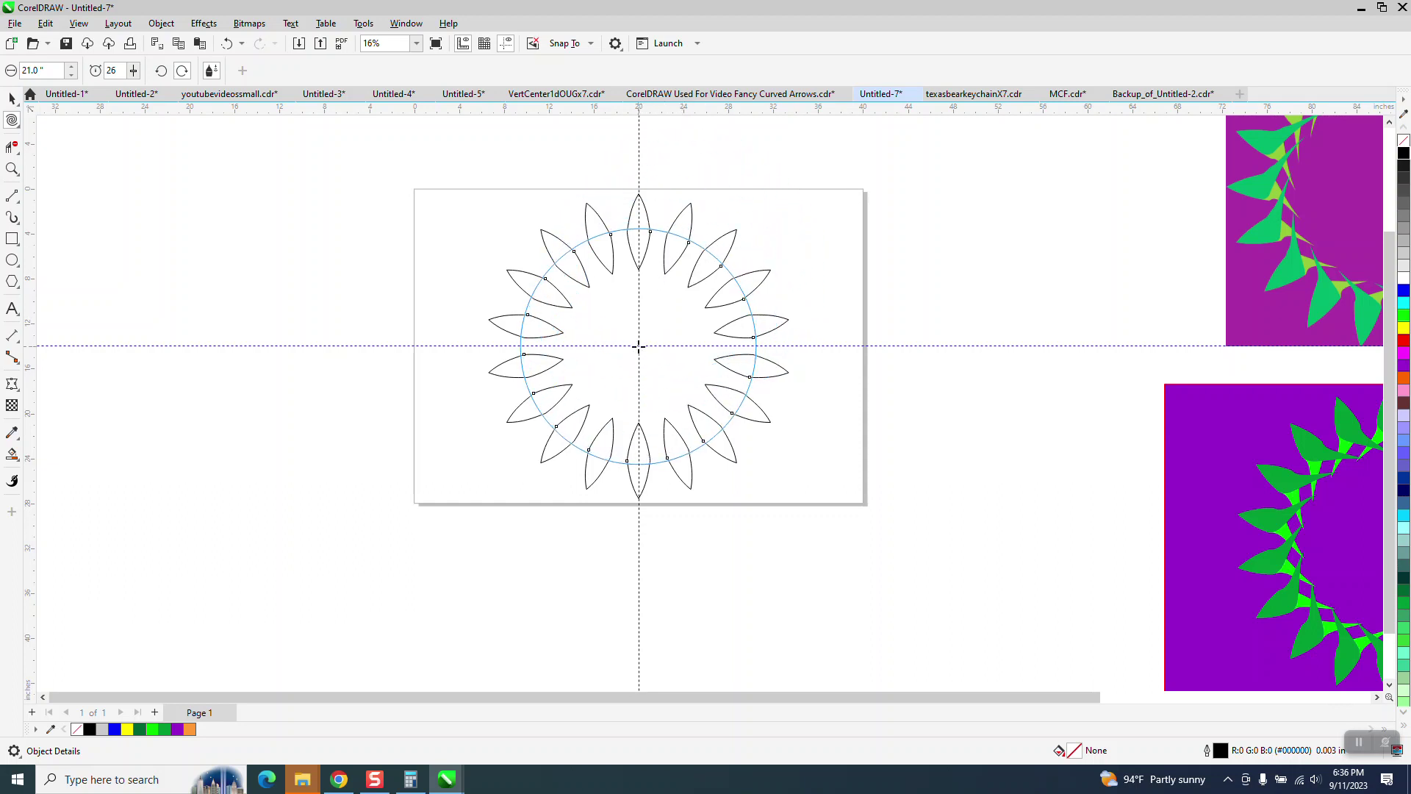
left_click_drag(638, 346, 639, 347)
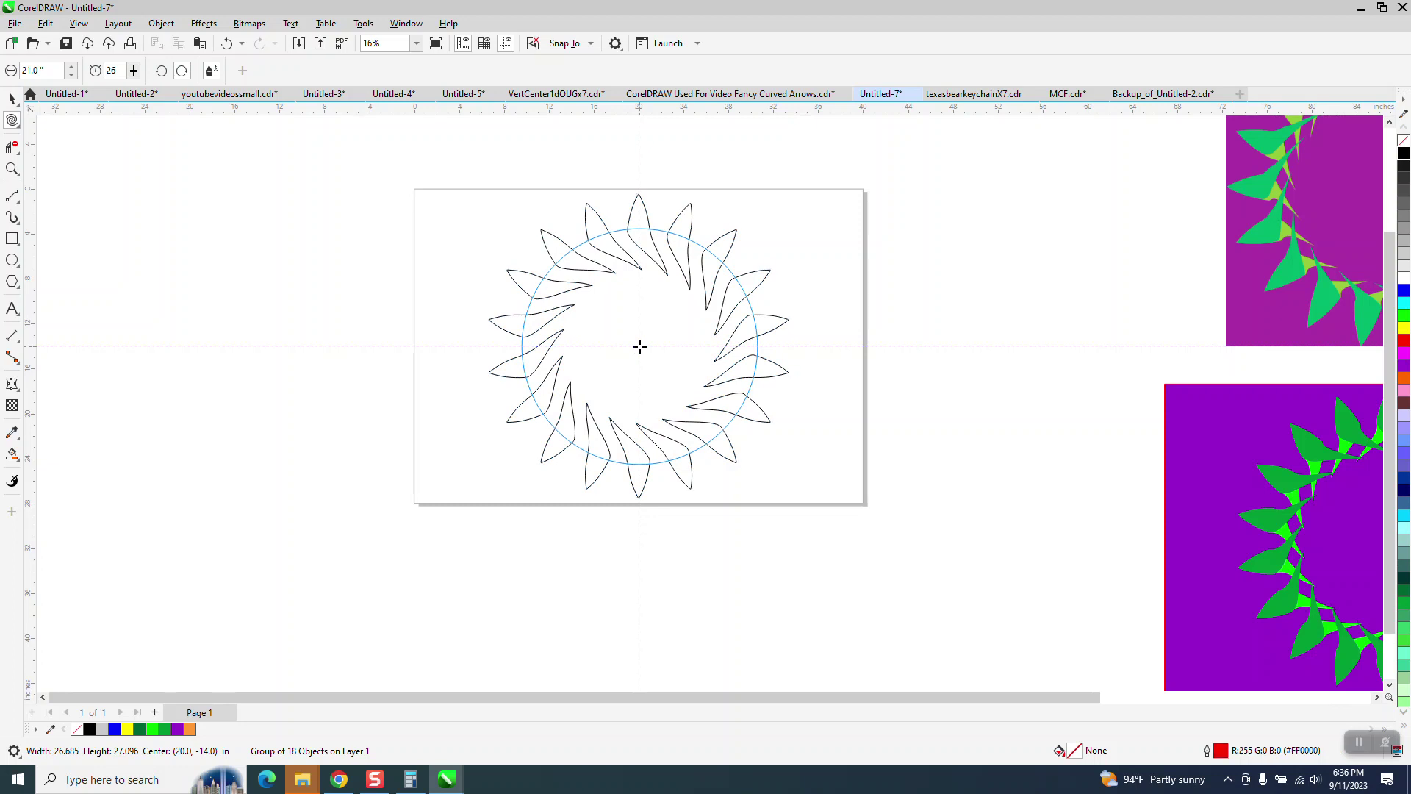
left_click(639, 345)
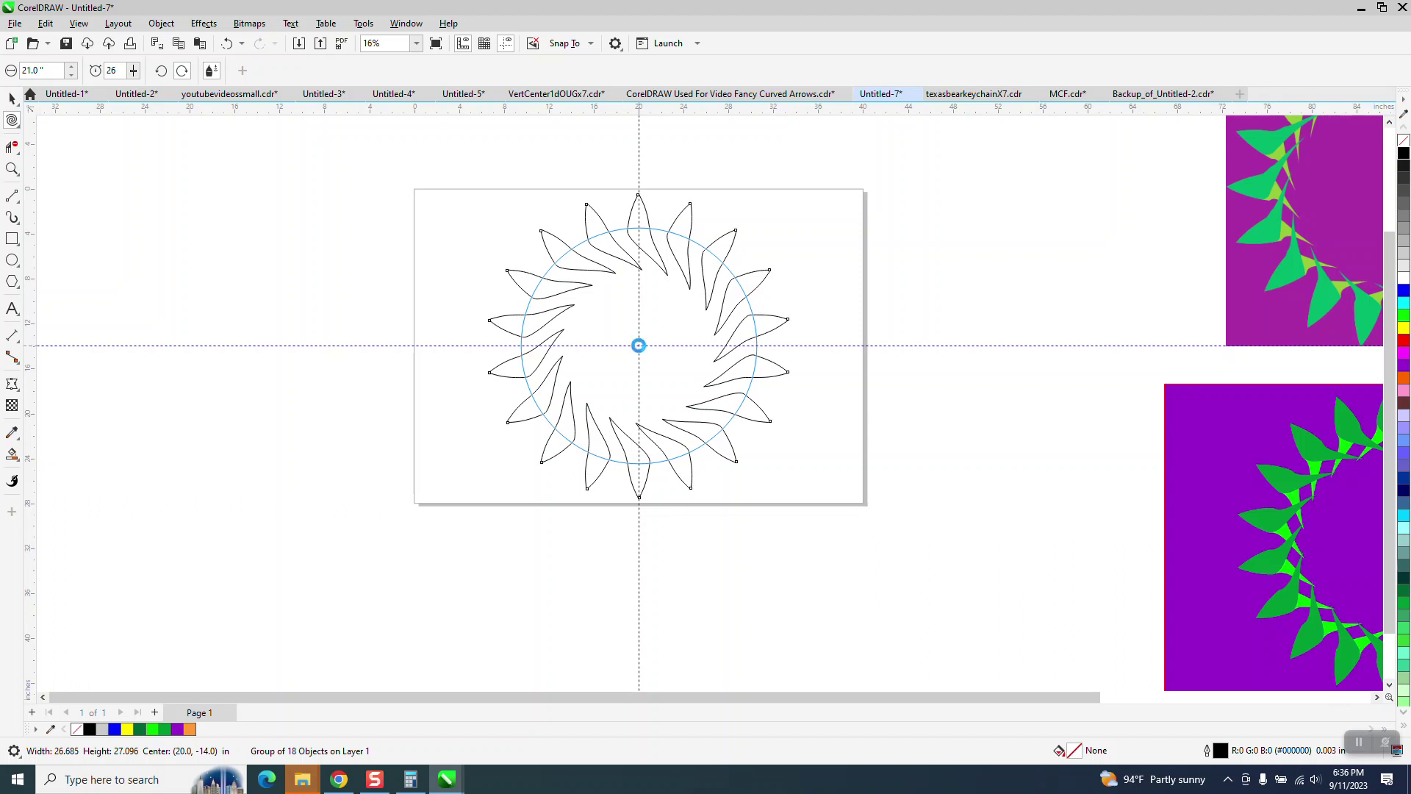
left_click_drag(639, 345, 639, 346)
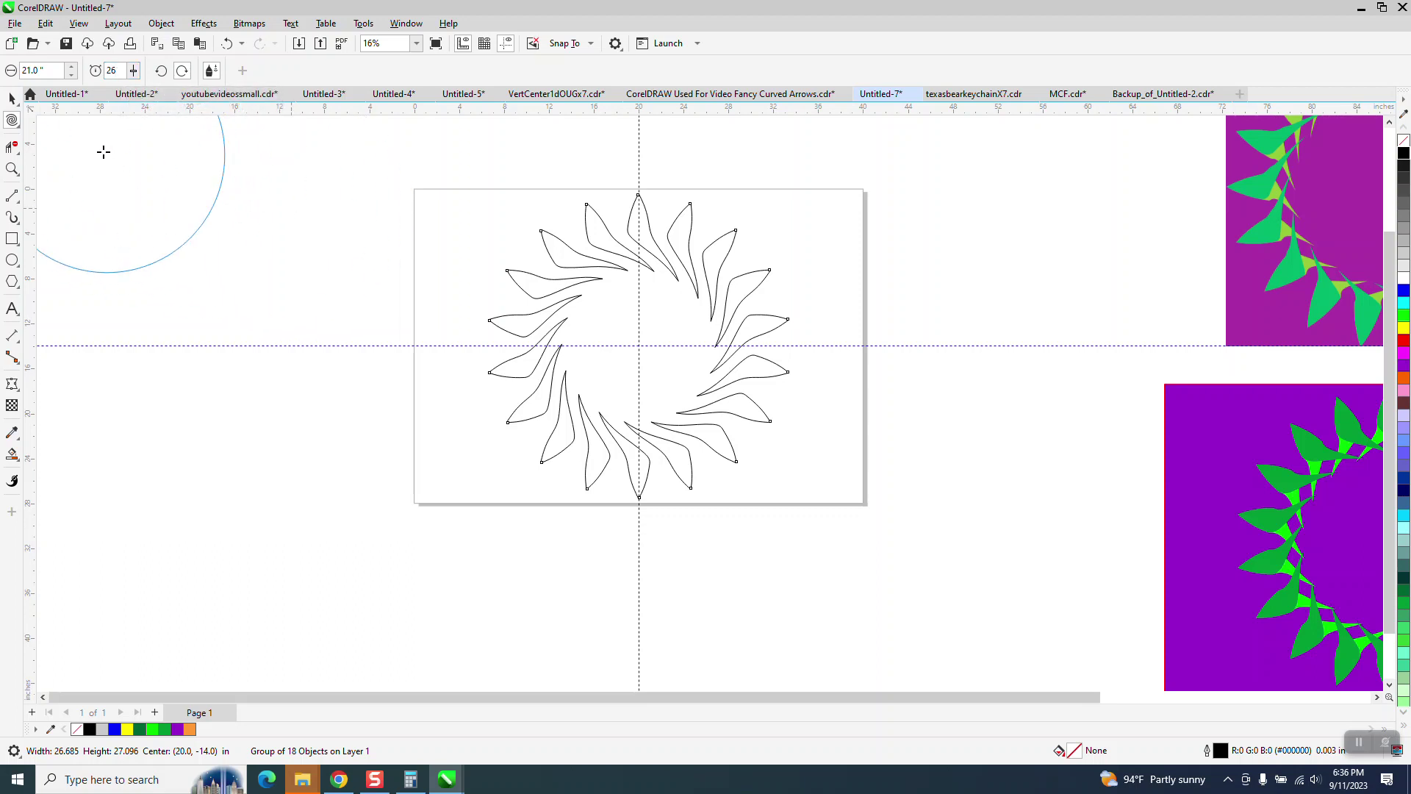
left_click(11, 98)
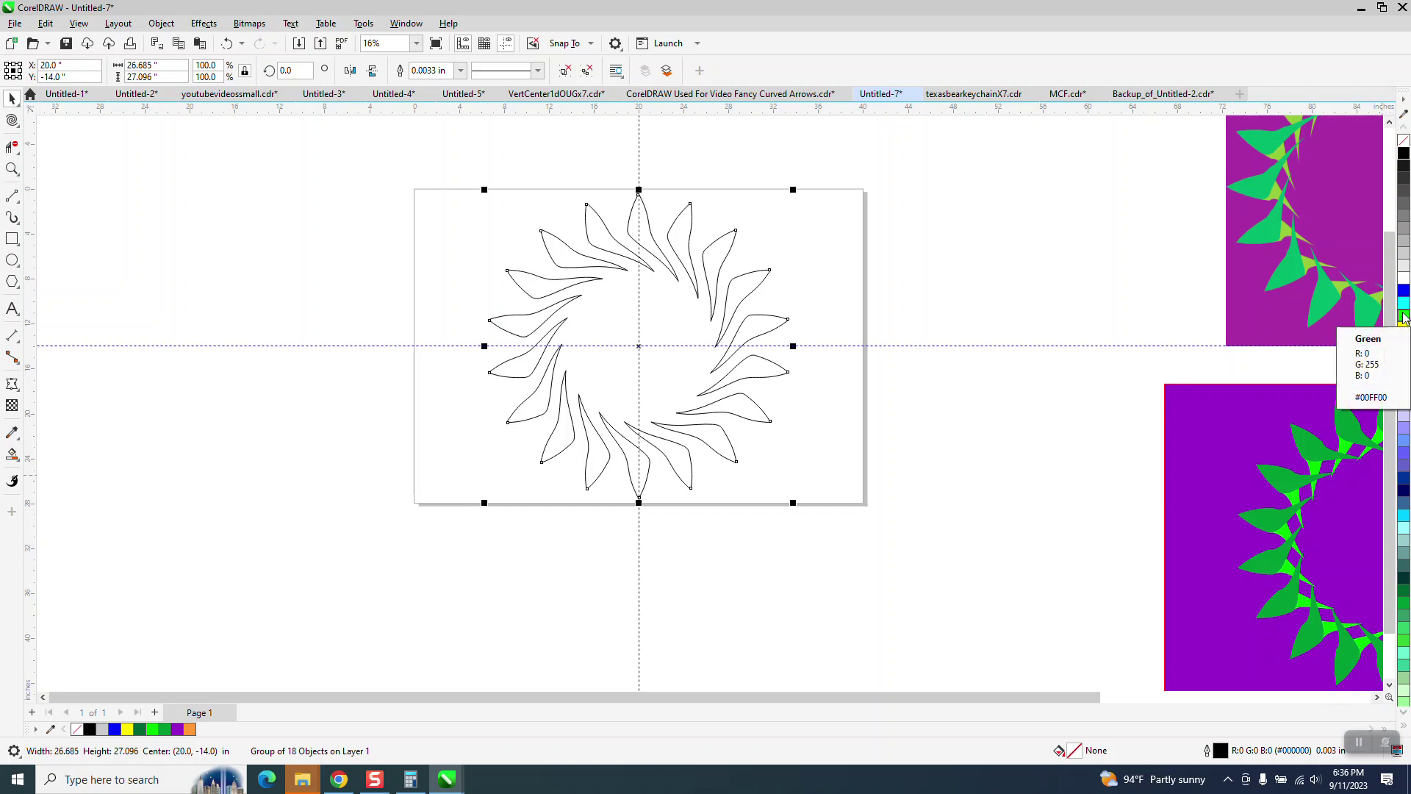
- Fill the twirled leaf ring with Green (#00FF00), mirror it horizontally and remove its outline
left_click(1403, 316)
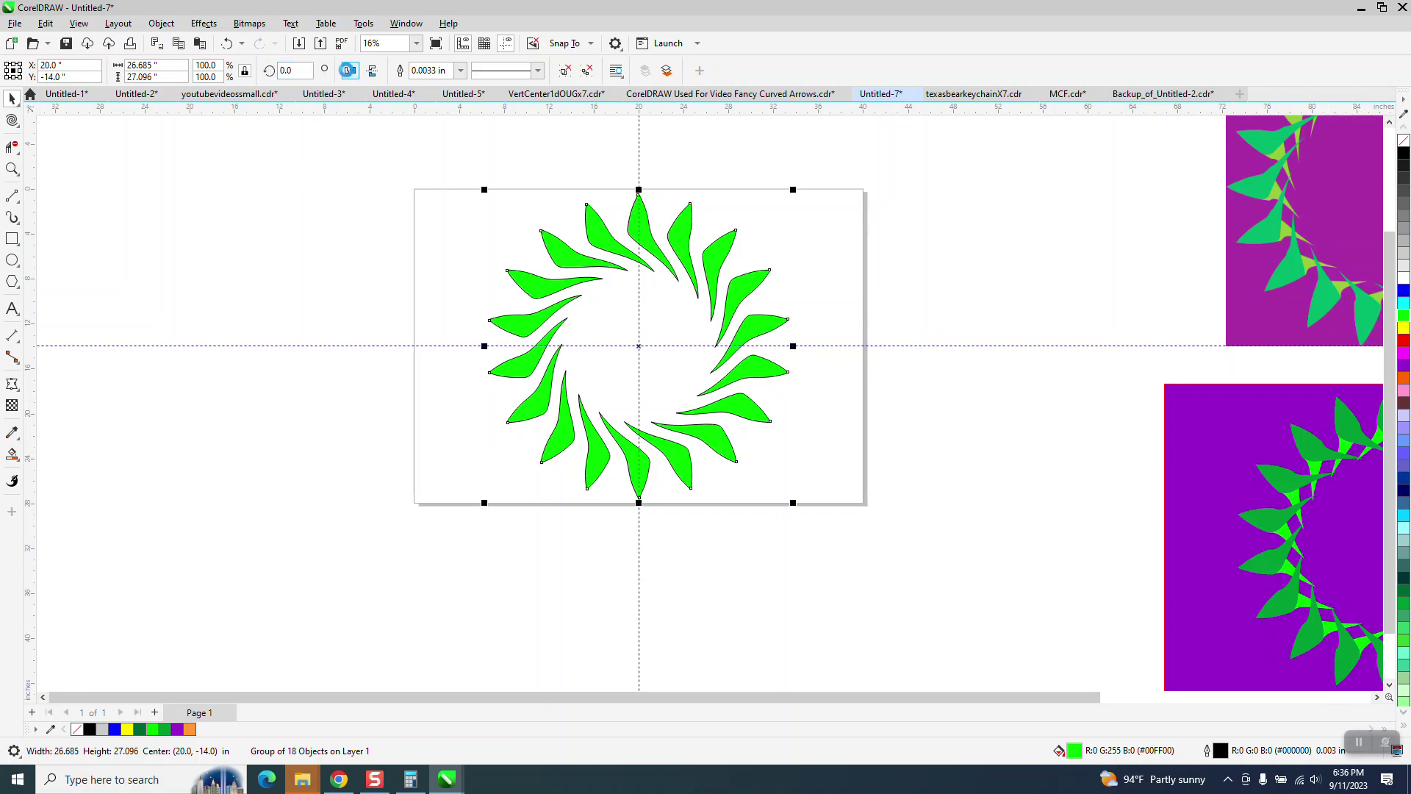
left_click(349, 70)
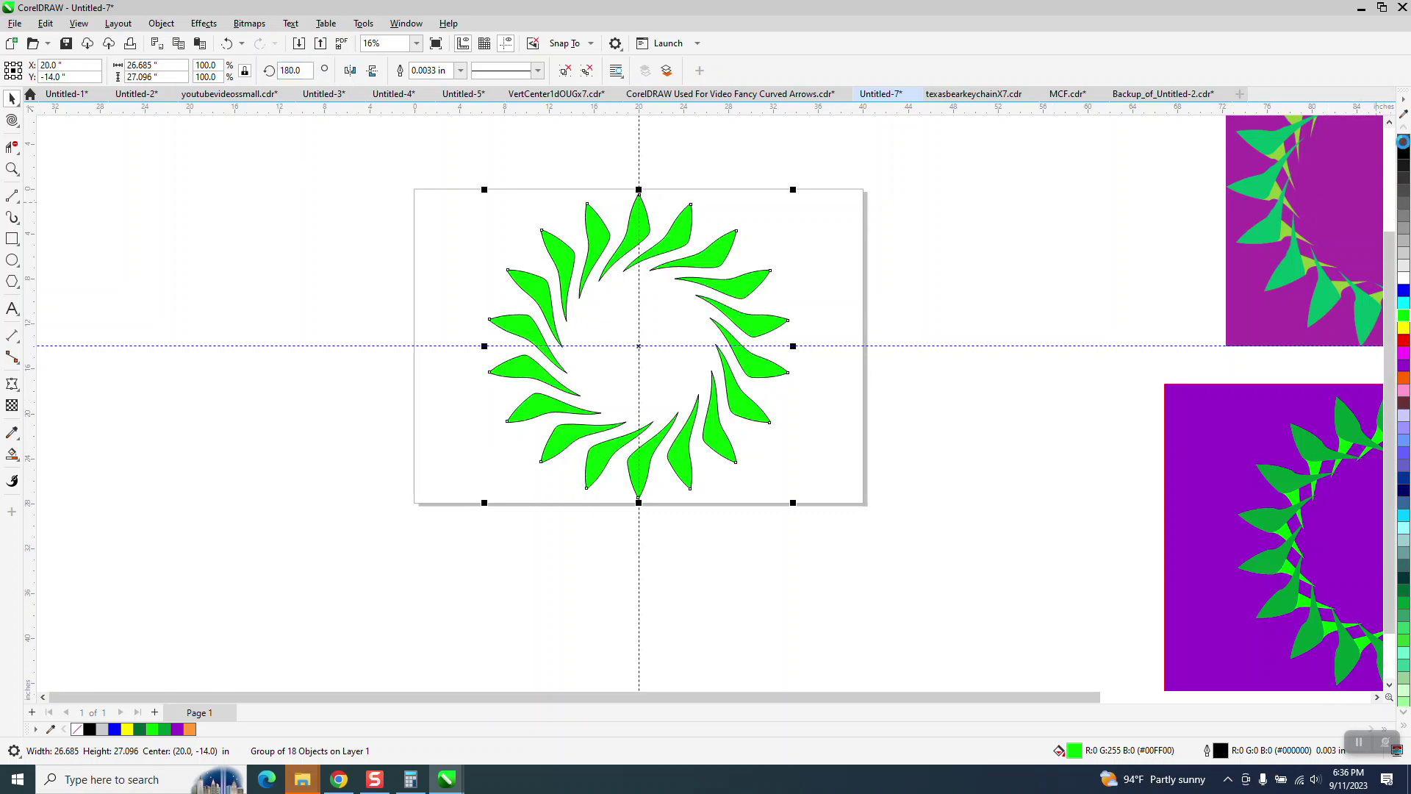
right_click(1404, 141)
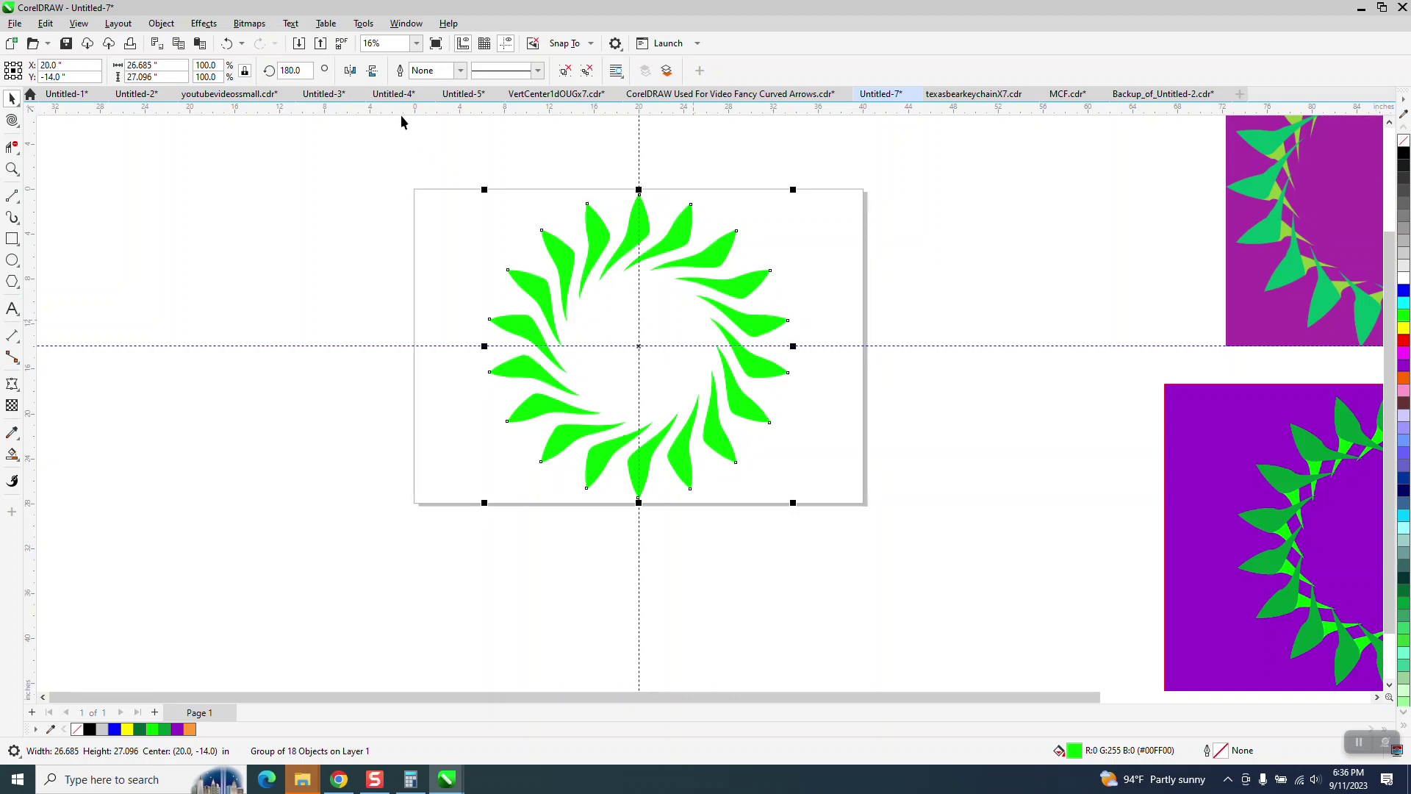
- Add a horizontally mirrored copy of the ring over the original and fill it with the darker green #339966
left_click(349, 70)
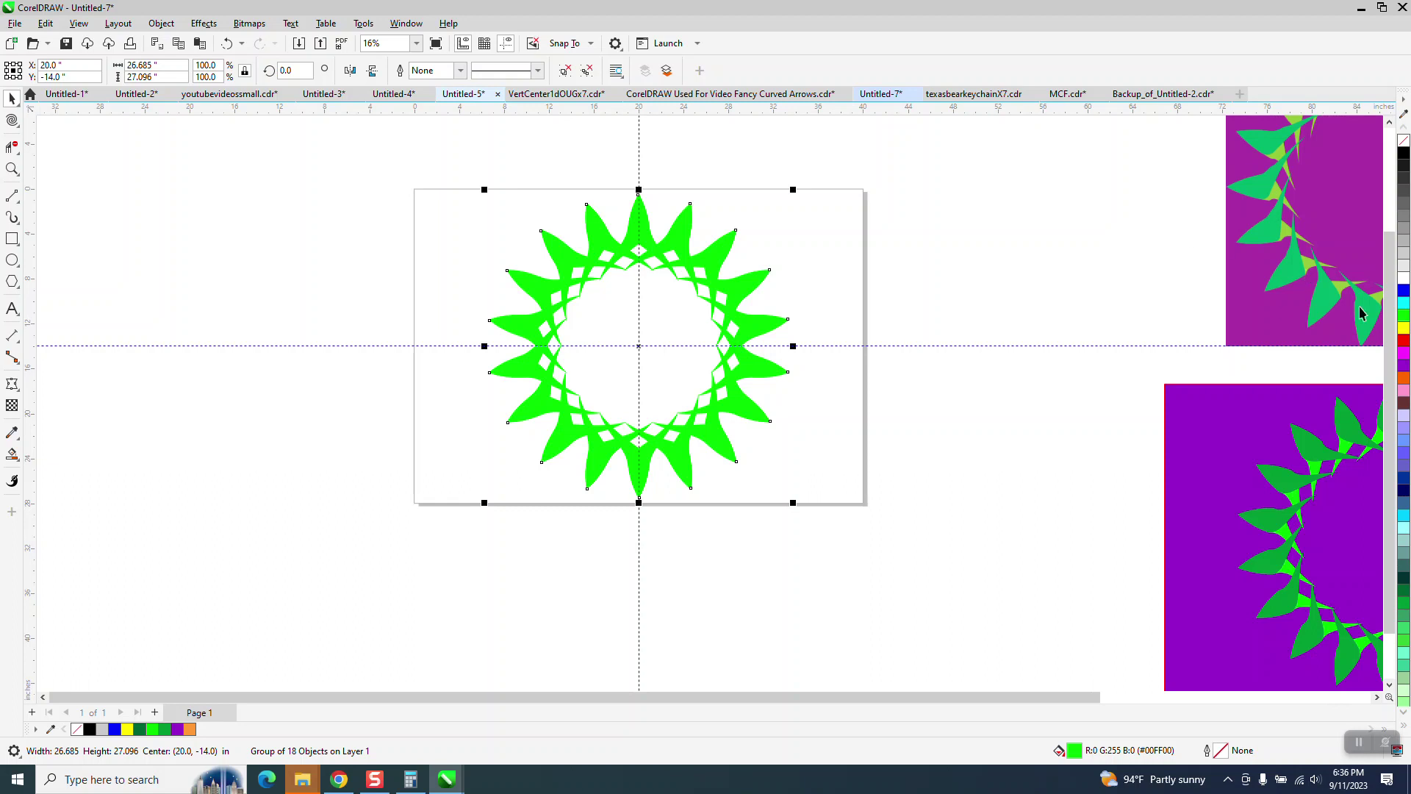
left_click(1404, 623)
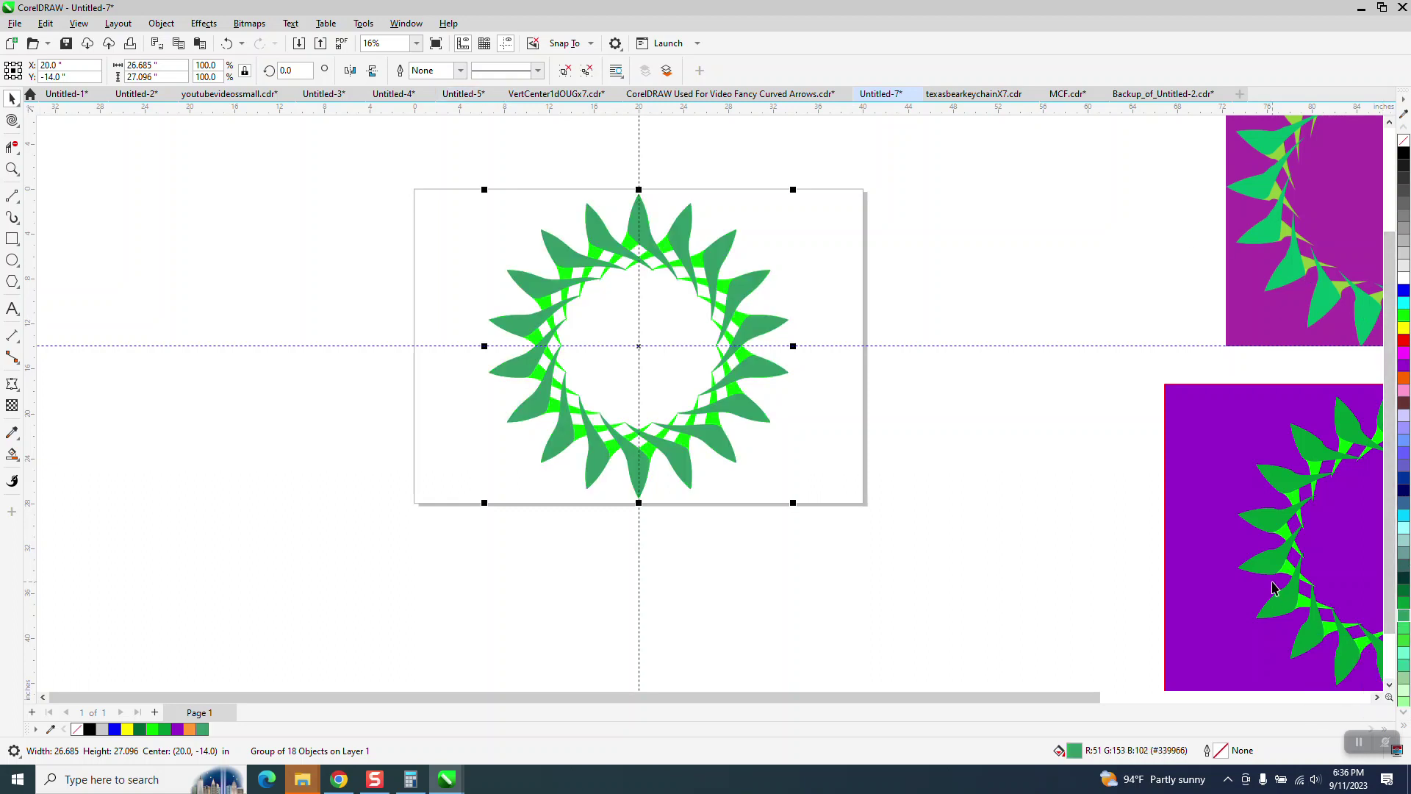
- Place the magenta reference image beside the new ring and compare how their inner leaf tips cross
scroll(1123, 530, "down", 1)
left_click_drag(1275, 323, 959, 438)
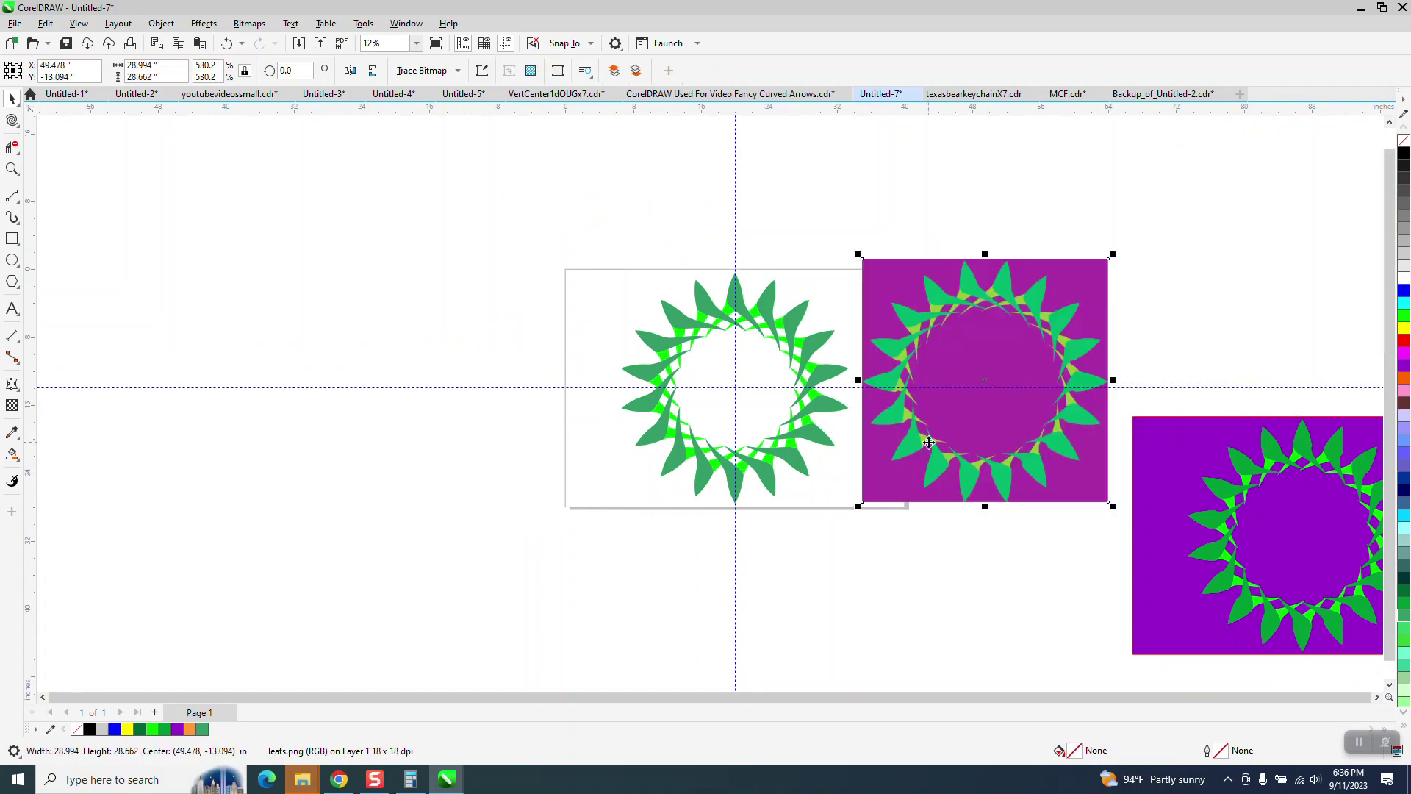
left_click(11, 168)
left_click_drag(818, 271, 1122, 440)
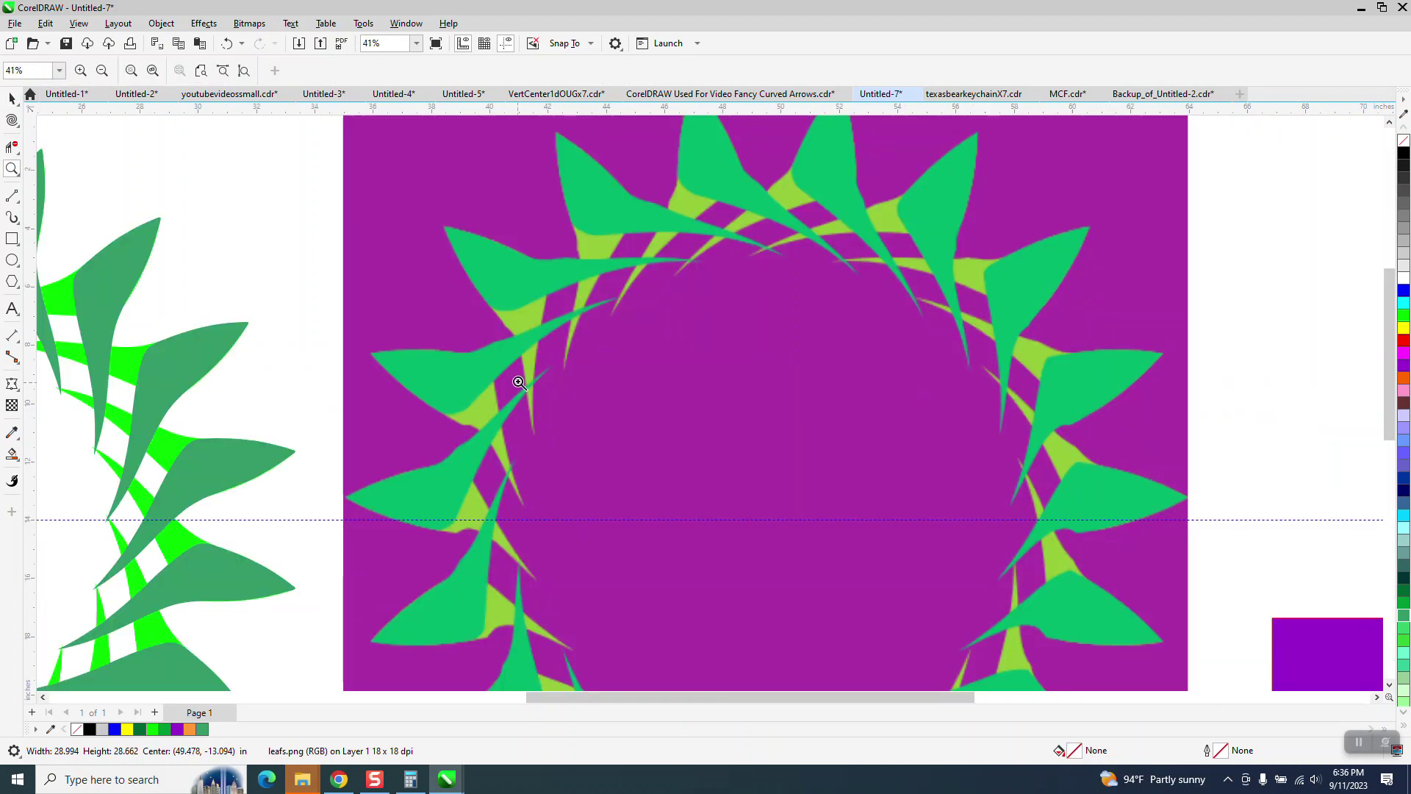
scroll(639, 318, "down", 1)
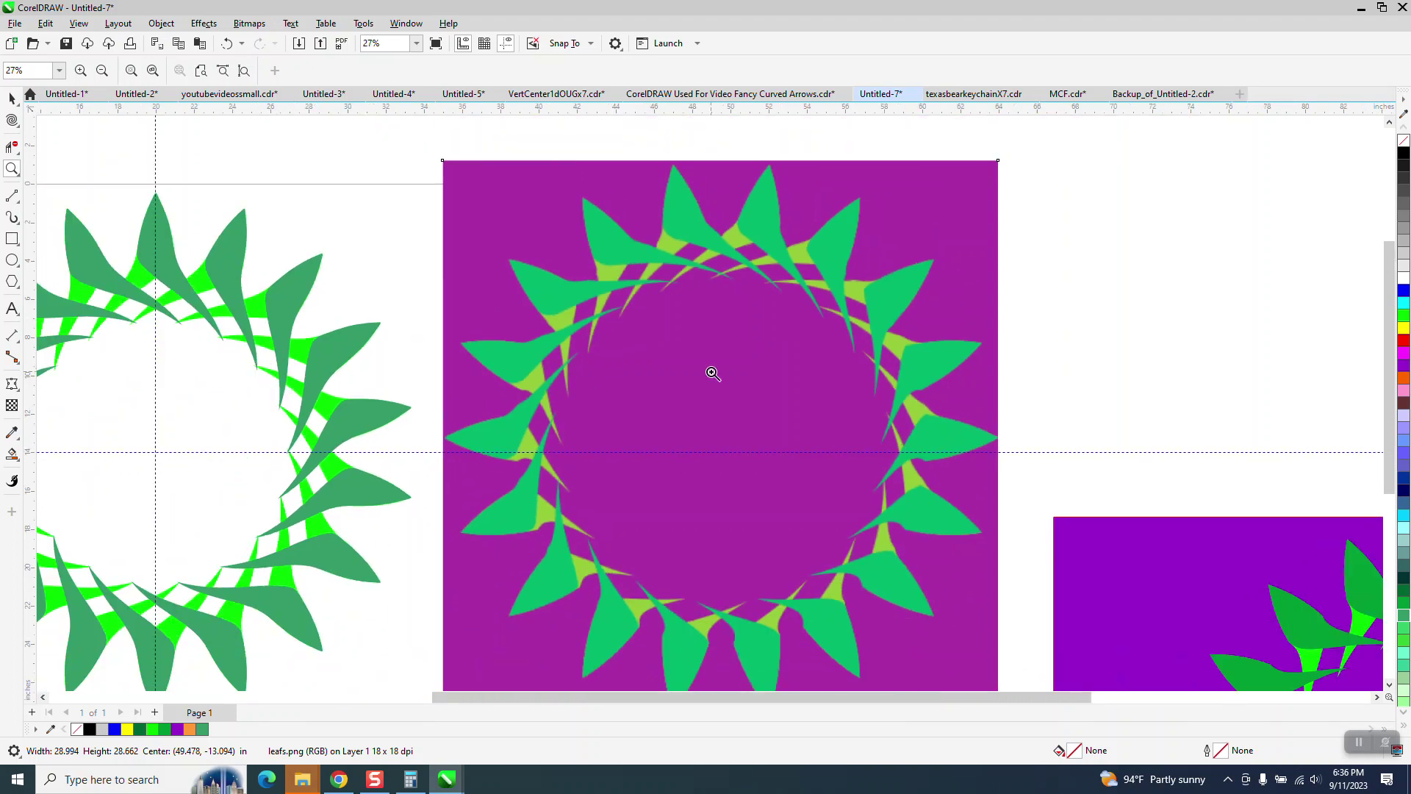
scroll(742, 291, "up", 3)
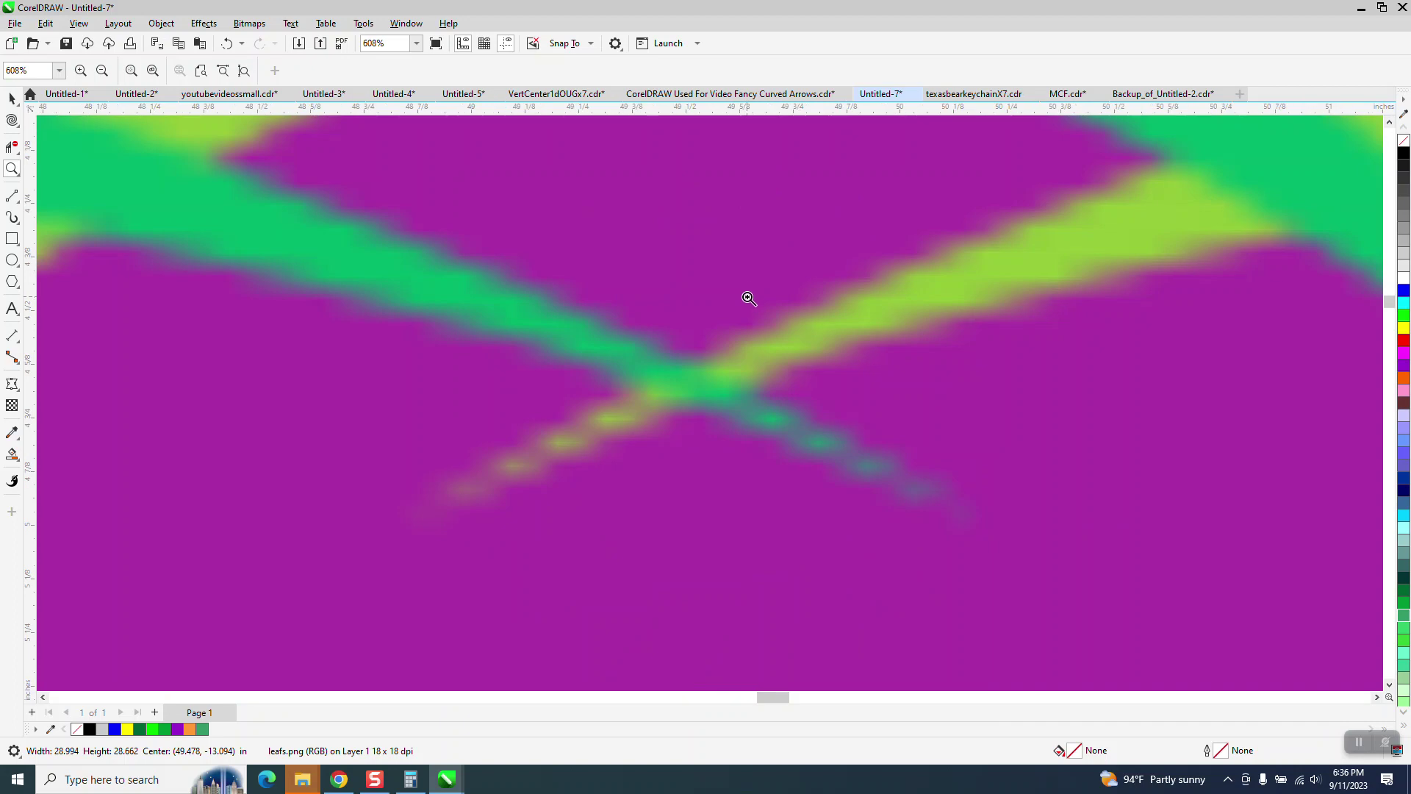
scroll(748, 298, "down", 4)
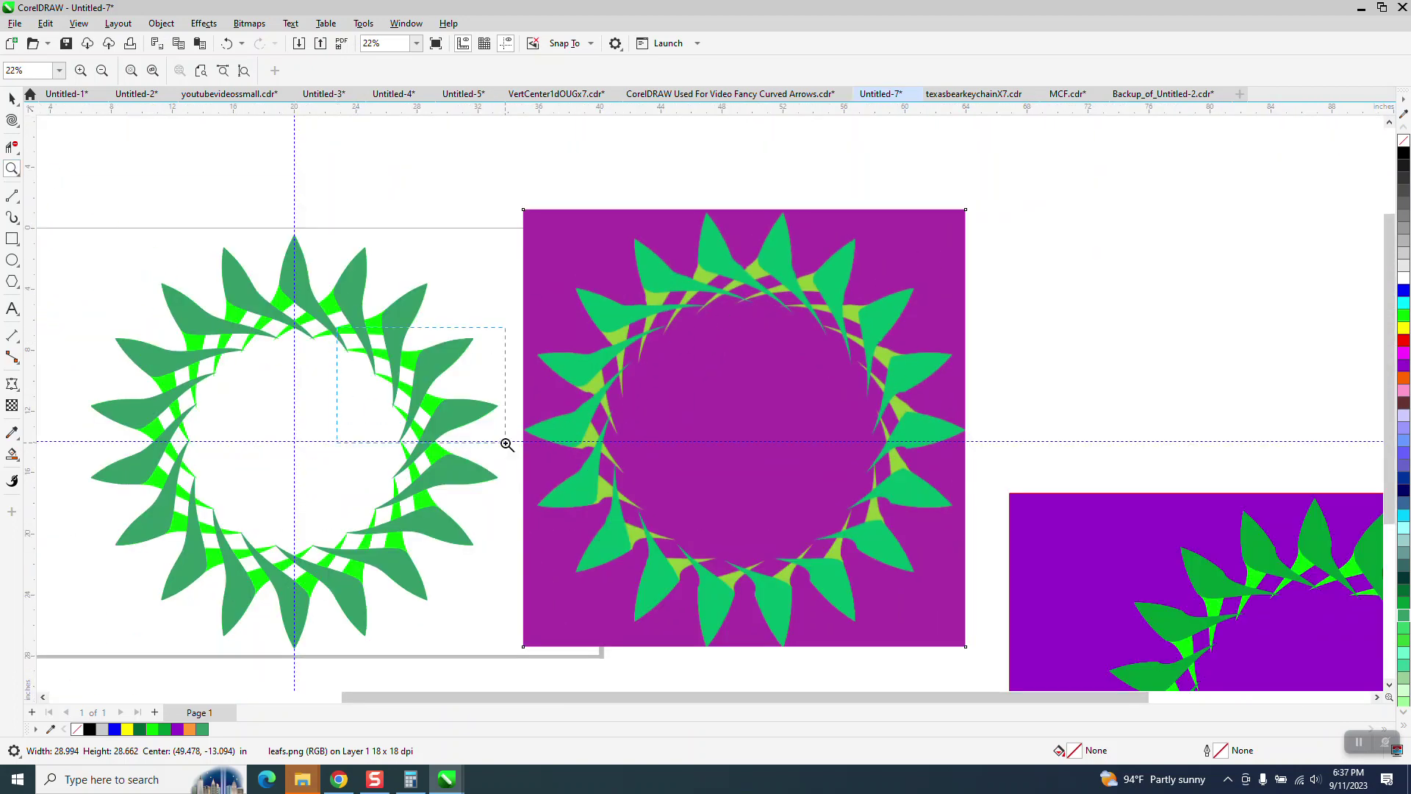
left_click_drag(507, 444, 506, 442)
scroll(500, 404, "down", 3)
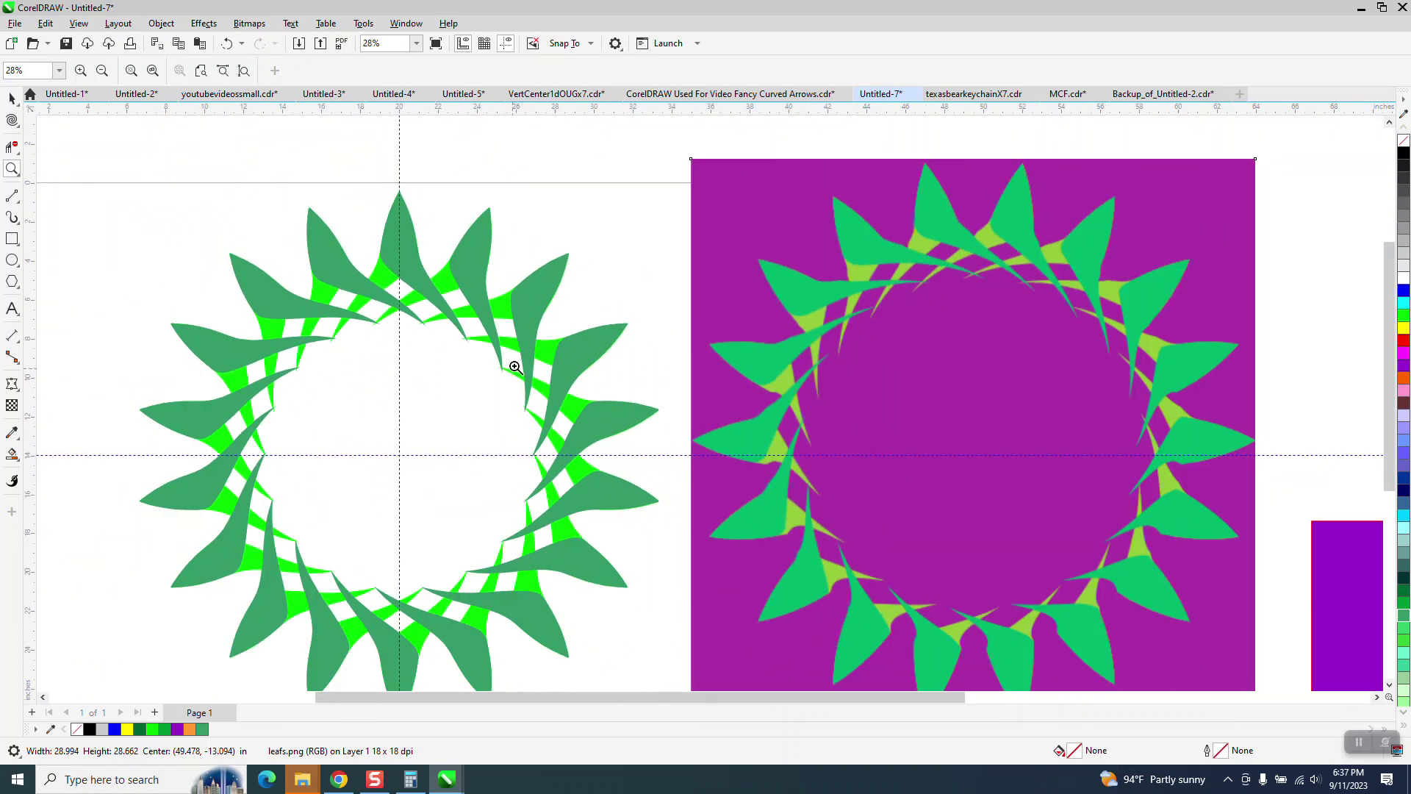
scroll(515, 366, "down", 1)
scroll(486, 319, "down", 2)
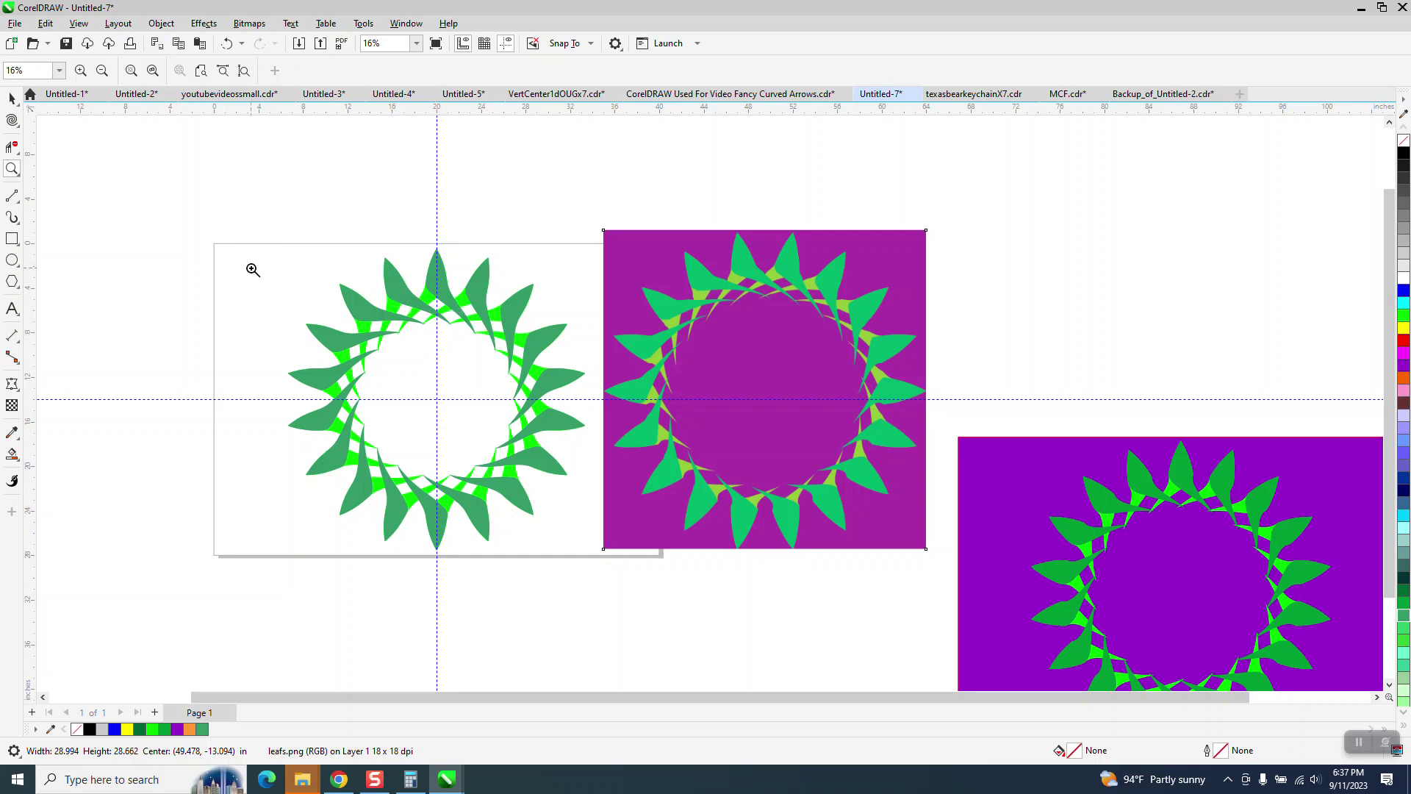
- Move the magenta reference image off the page, well to the right of the new ring
left_click(12, 97)
left_click(684, 278)
left_click_drag(691, 282, 967, 277)
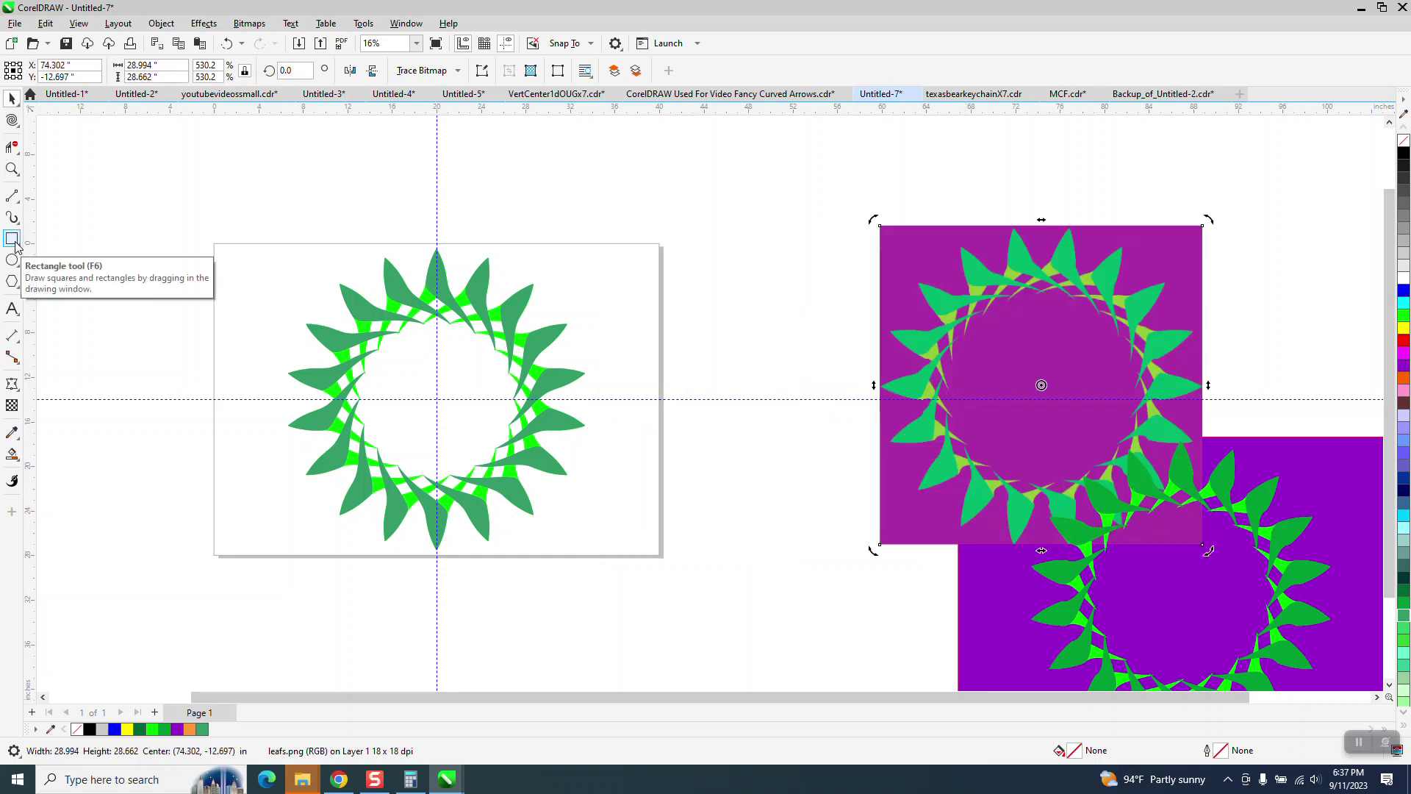
- Add a page-sized 40 × 28 inch rectangle behind the leaf ring and fill it with purple #9900CC
key("Tab")
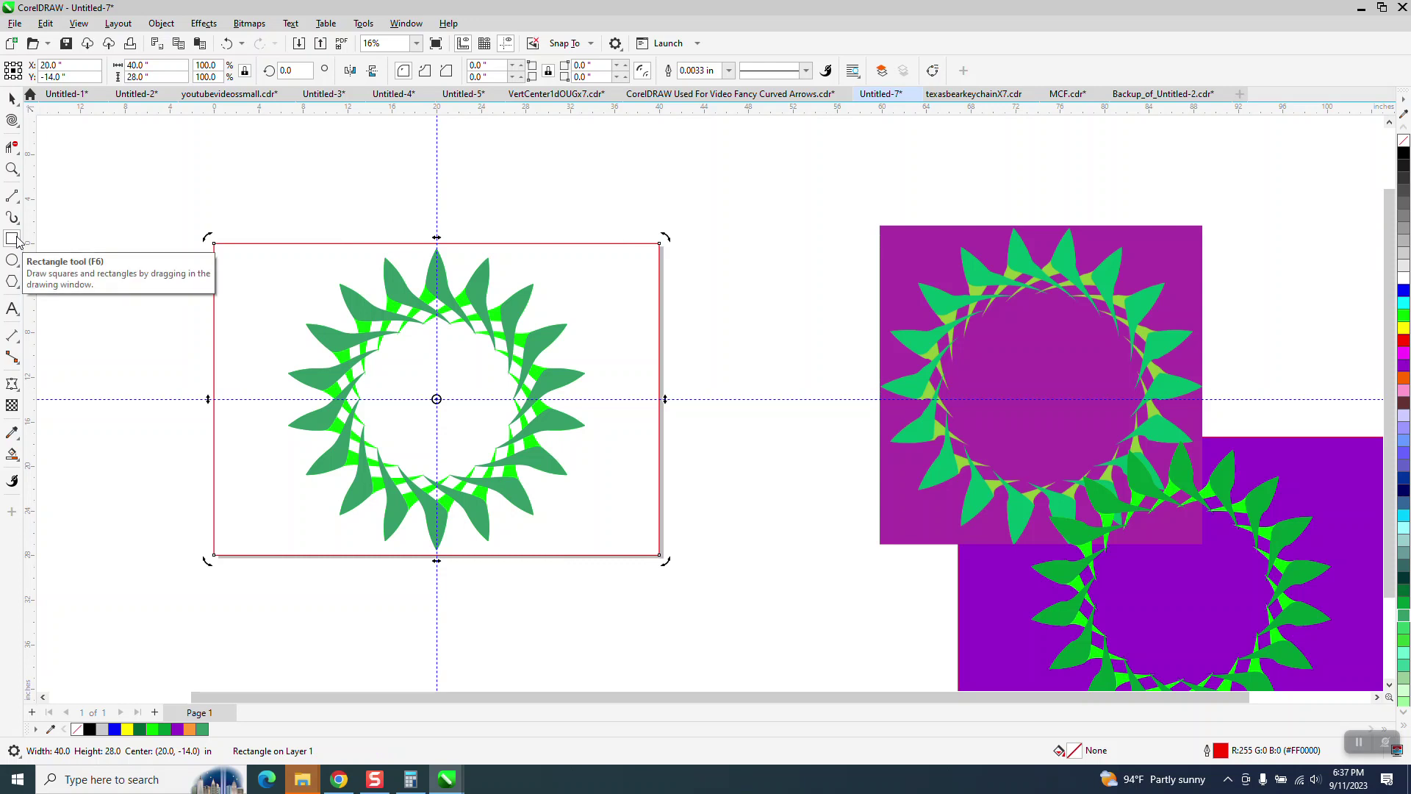
left_click(16, 240)
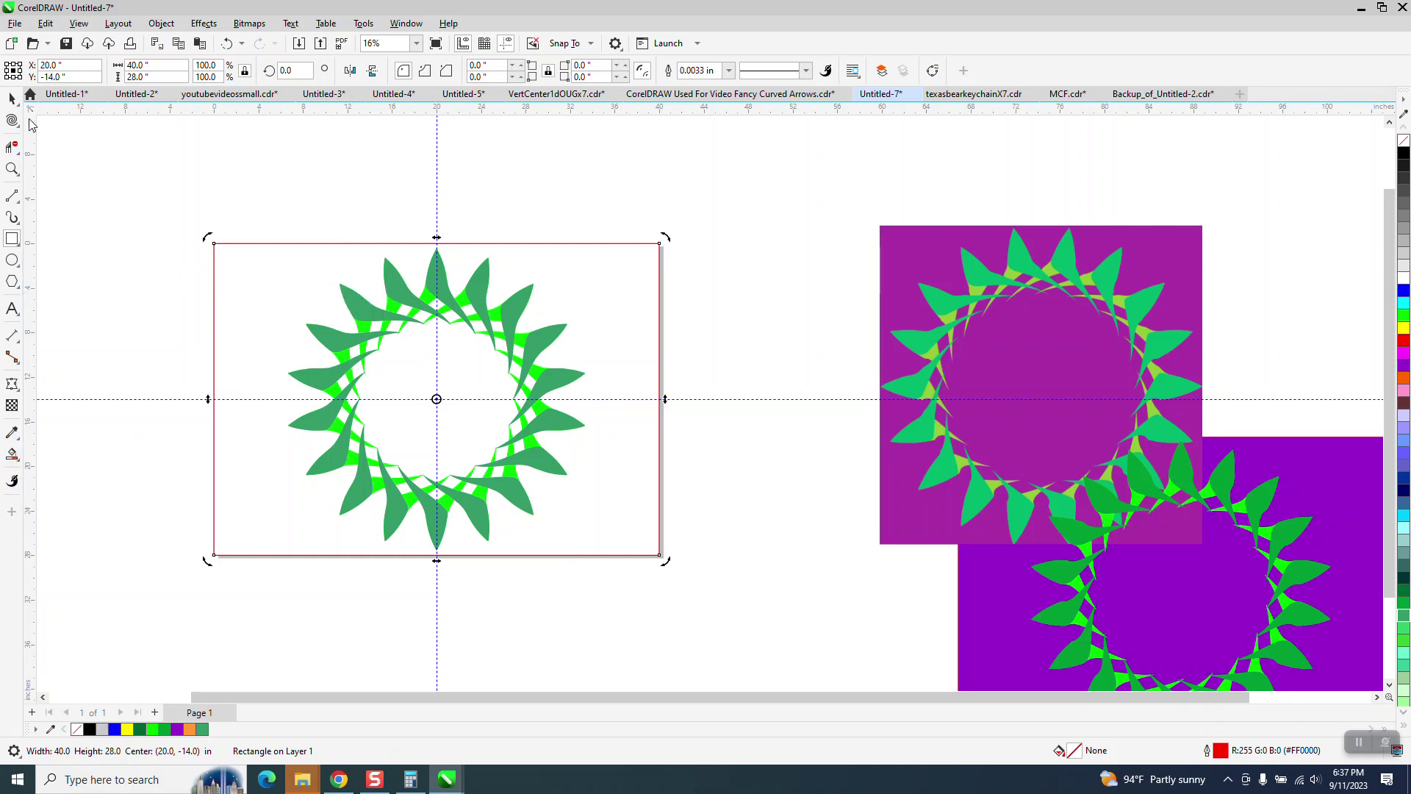
left_click(1403, 368)
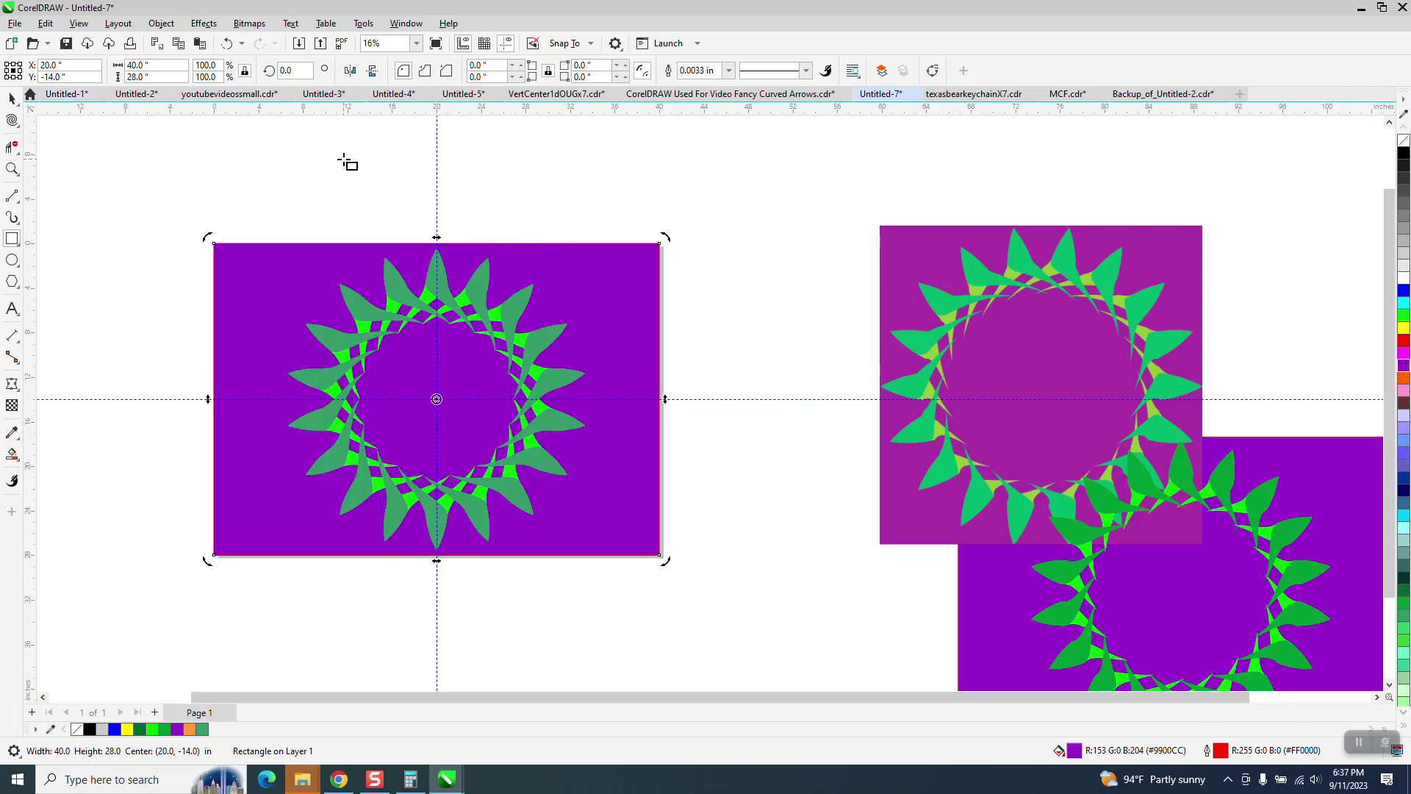
left_click(12, 98)
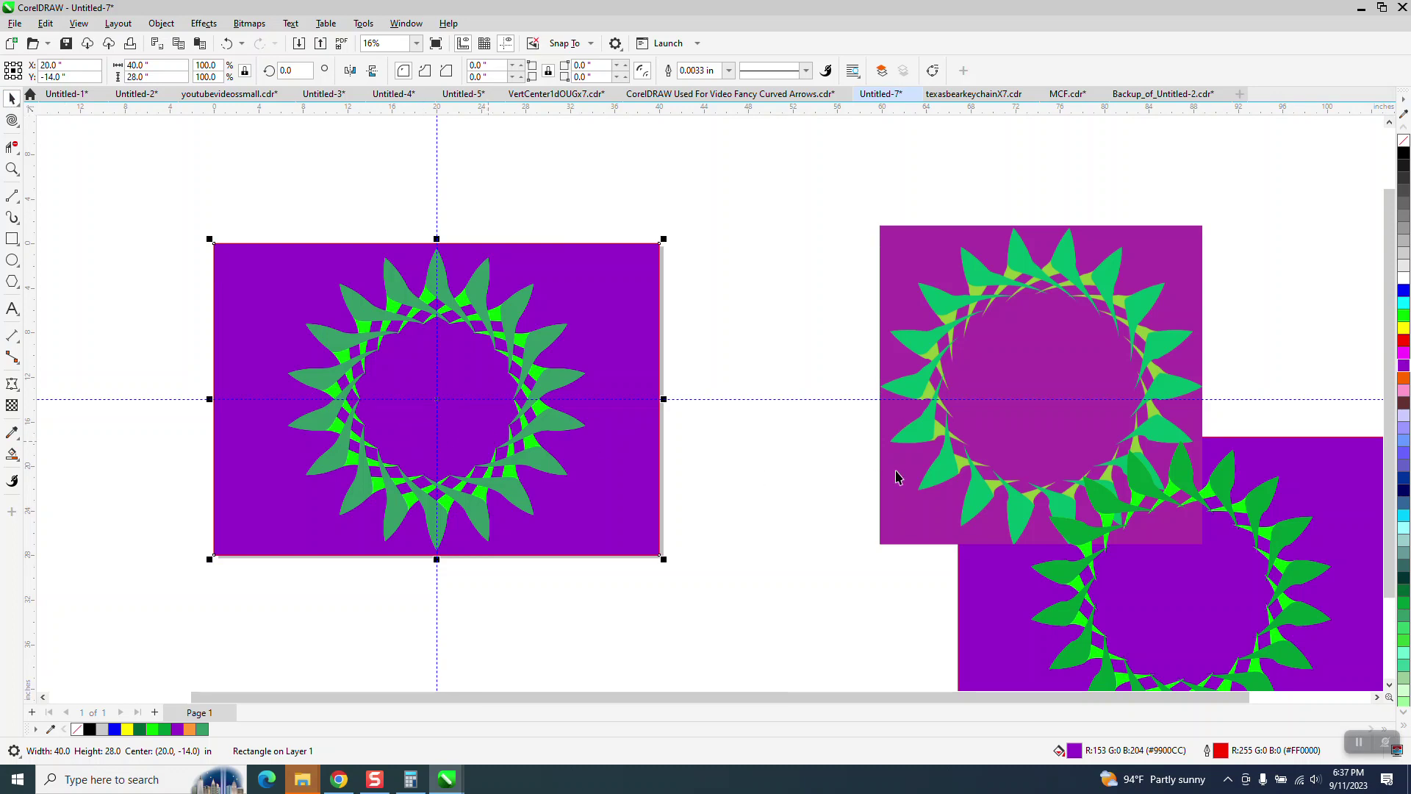
- Delete the earlier leaf ring and its leftover purple rectangle beside the page, moving the magenta reference image clear of them
left_click_drag(1227, 517, 773, 316)
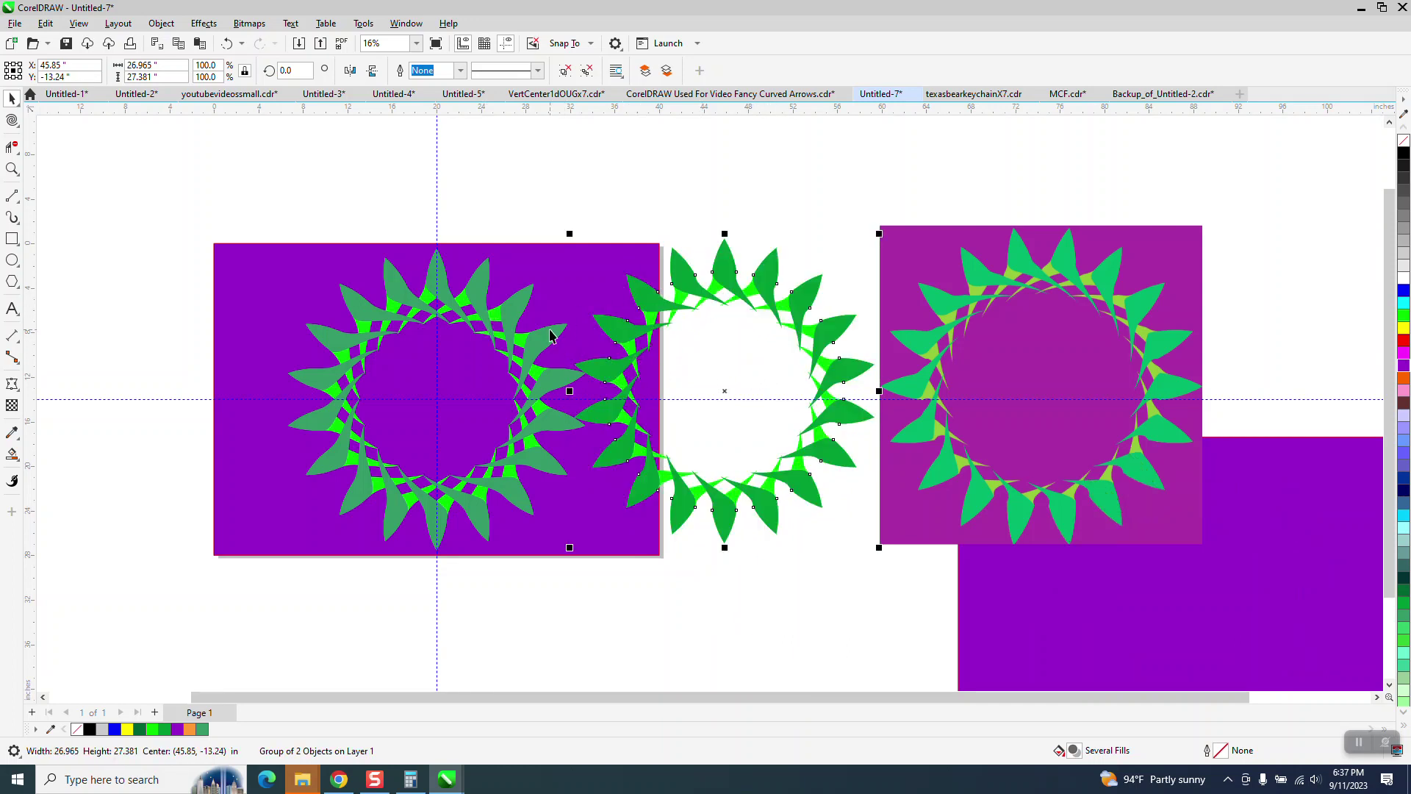
key("Delete")
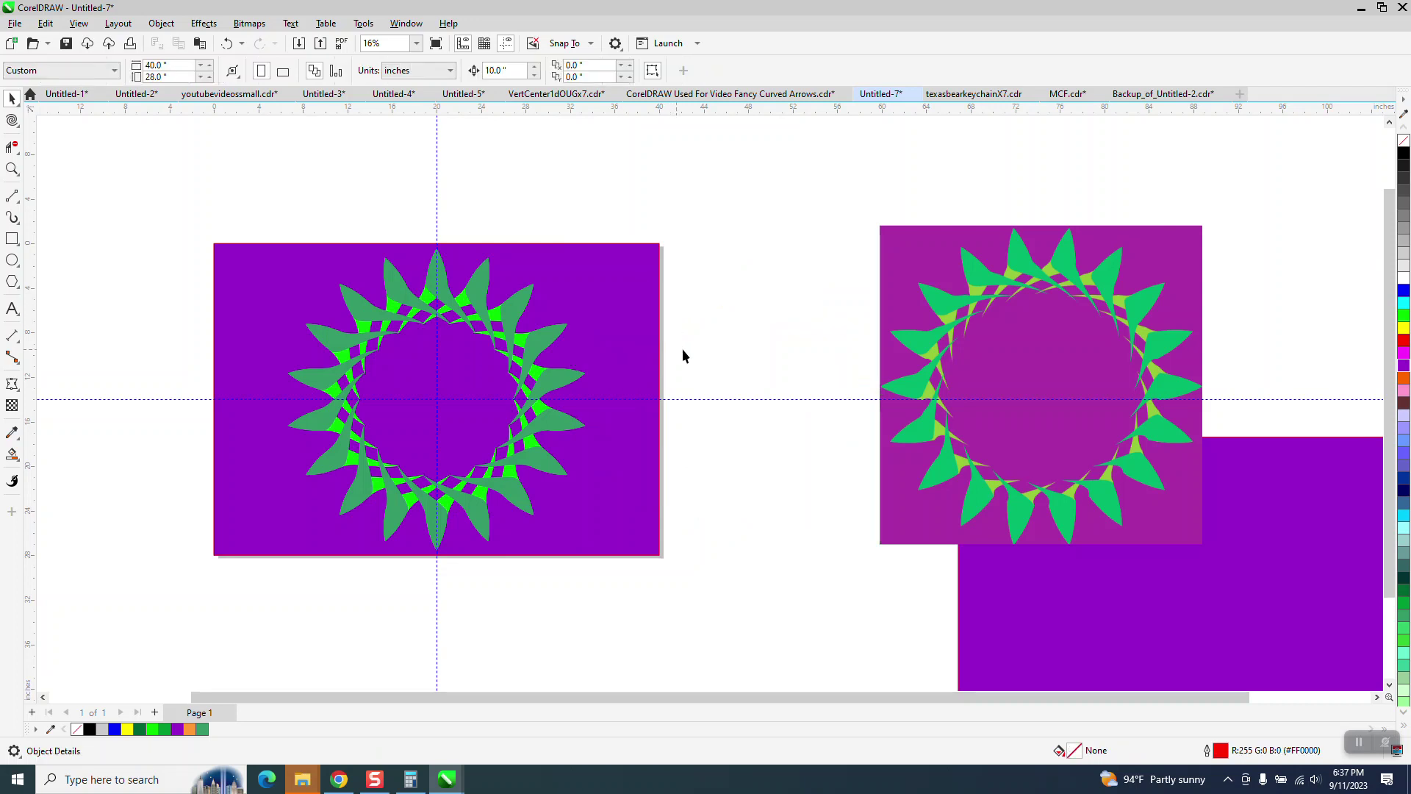
left_click_drag(1011, 367, 790, 377)
left_click(1278, 560)
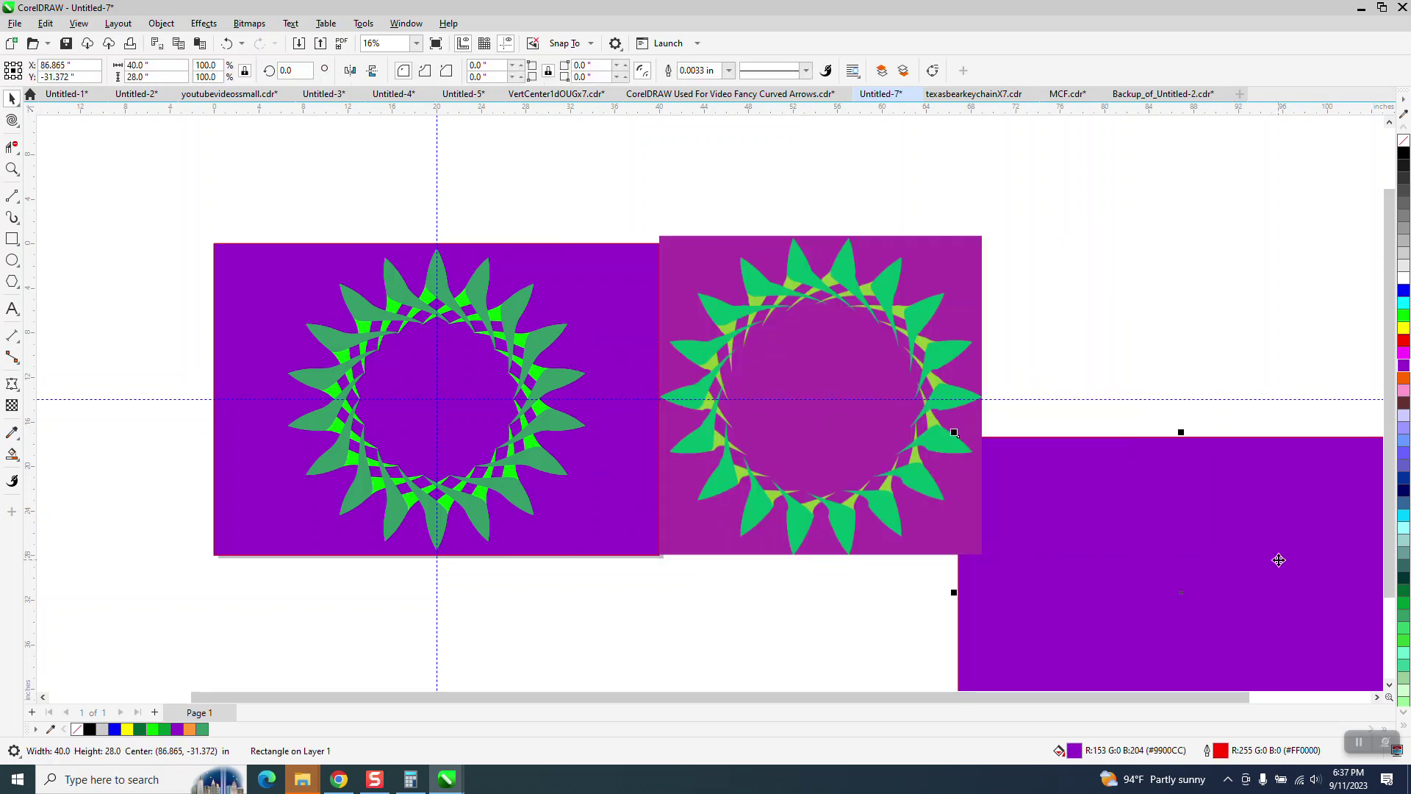
key("Delete")
- Place the magenta reference image just beside the purple page and compare its leaf ring with the recreated one up close
left_click_drag(875, 384, 894, 396)
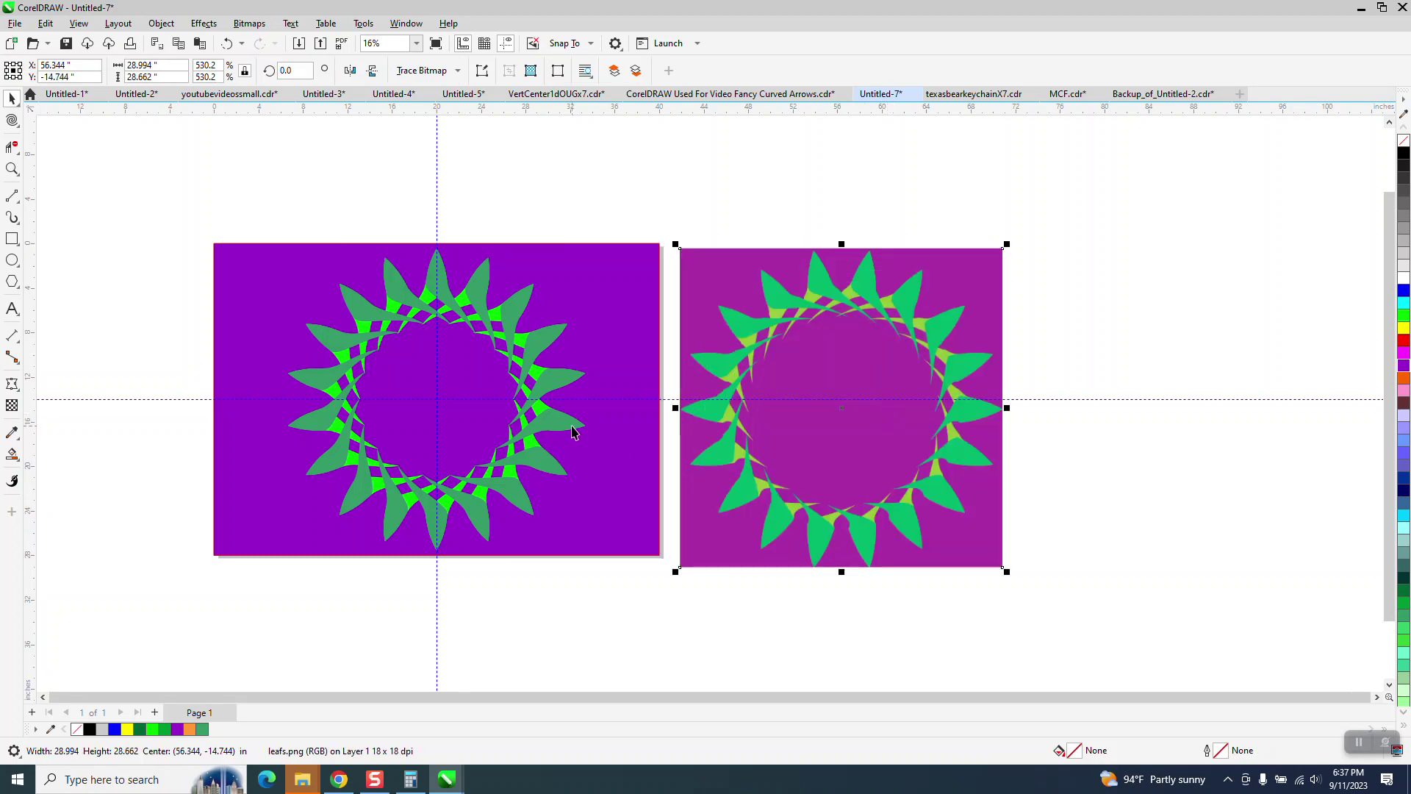
left_click(12, 169)
left_click_drag(273, 241, 667, 582)
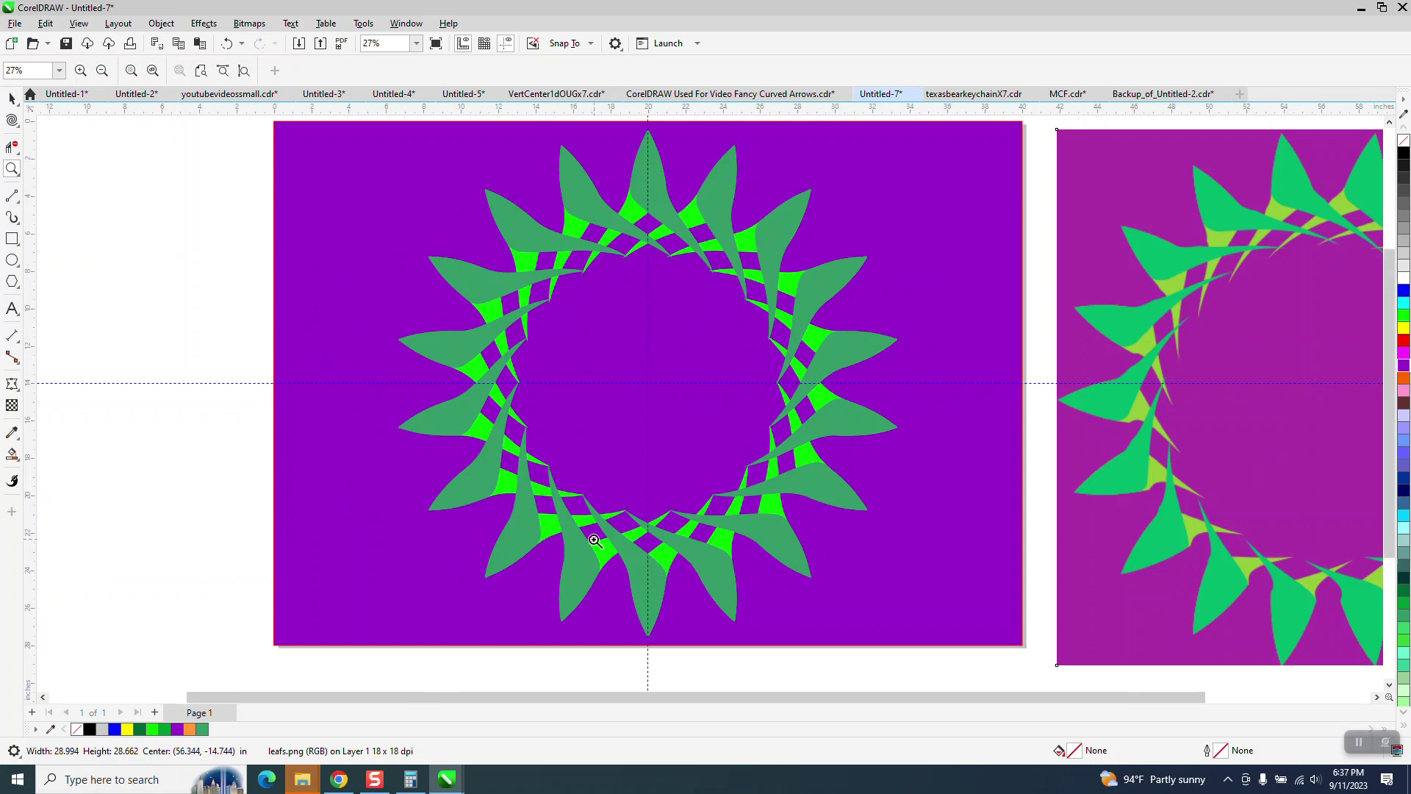
scroll(595, 542, "down", 1)
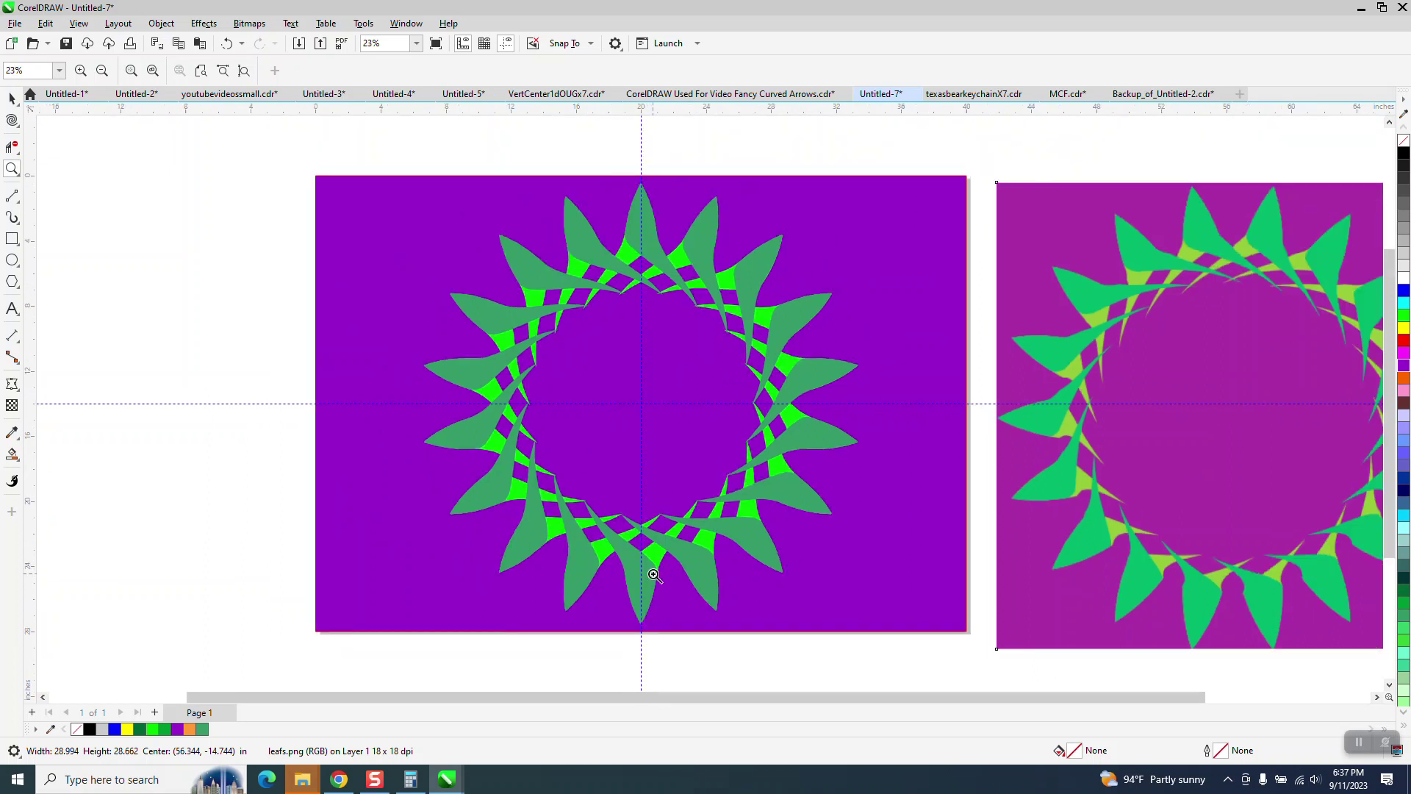